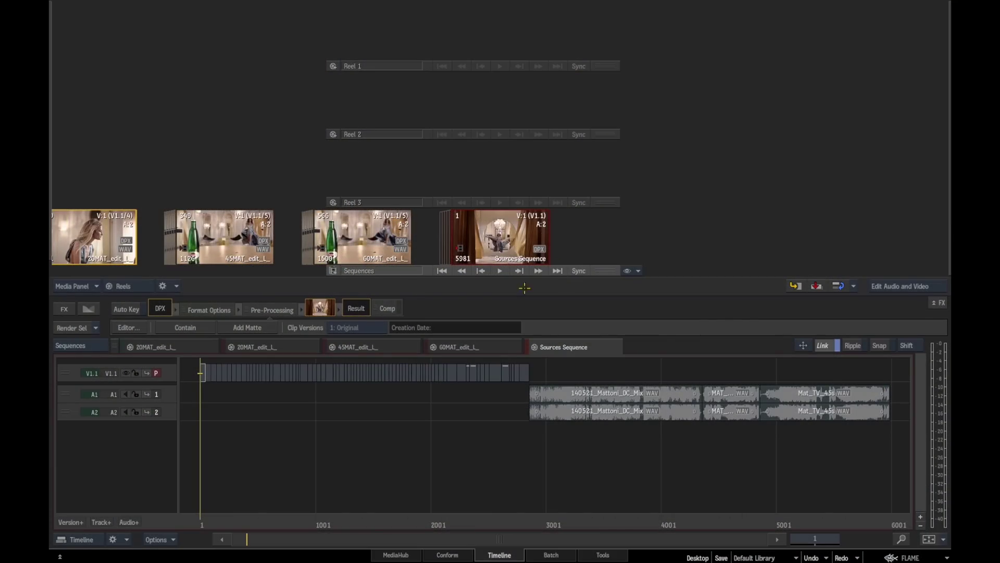
Look through the open edit sequences and create a Shots Sequence from the Sources Sequence in the Conform view
left_click(489, 346)
left_click(390, 346)
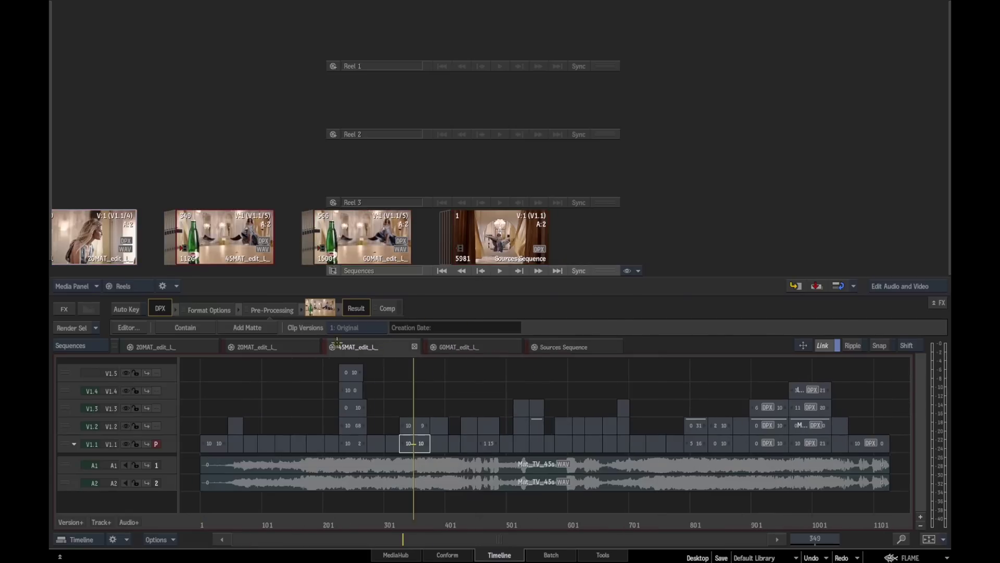
left_click(279, 346)
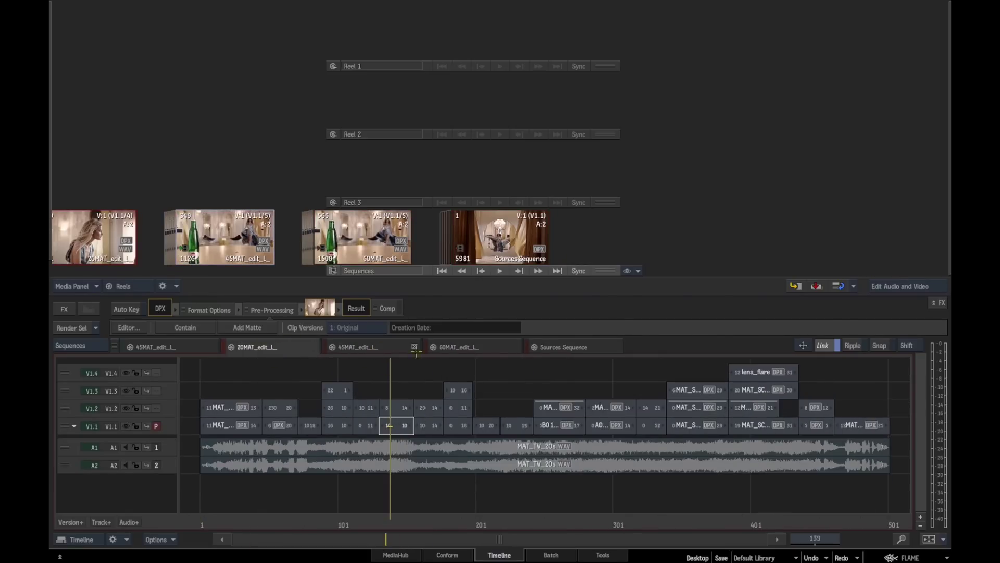
left_click(566, 346)
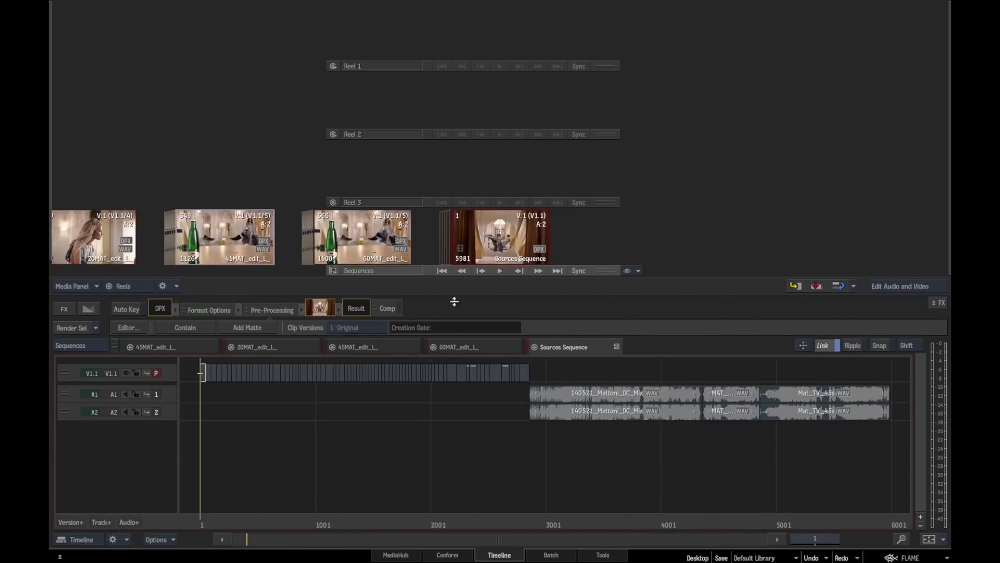
left_click(456, 553)
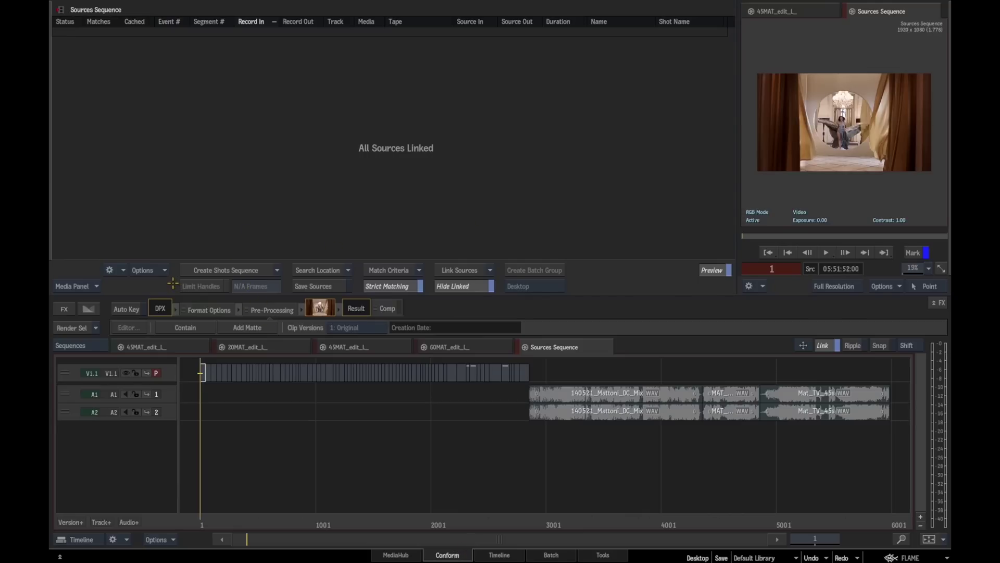
left_click(264, 270)
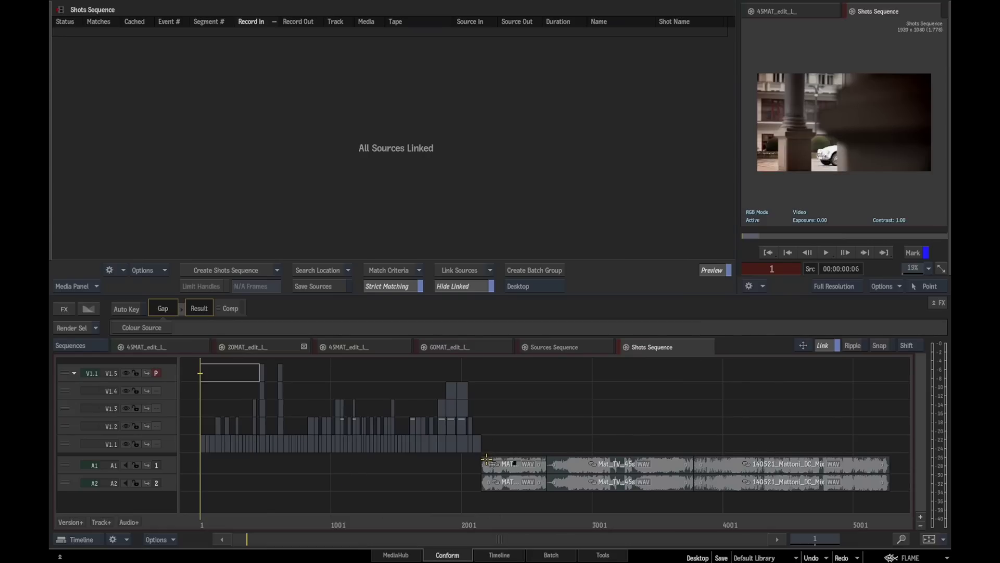
Delete audio tracks A1 and A2 from the Shots Sequence
left_click(73, 468)
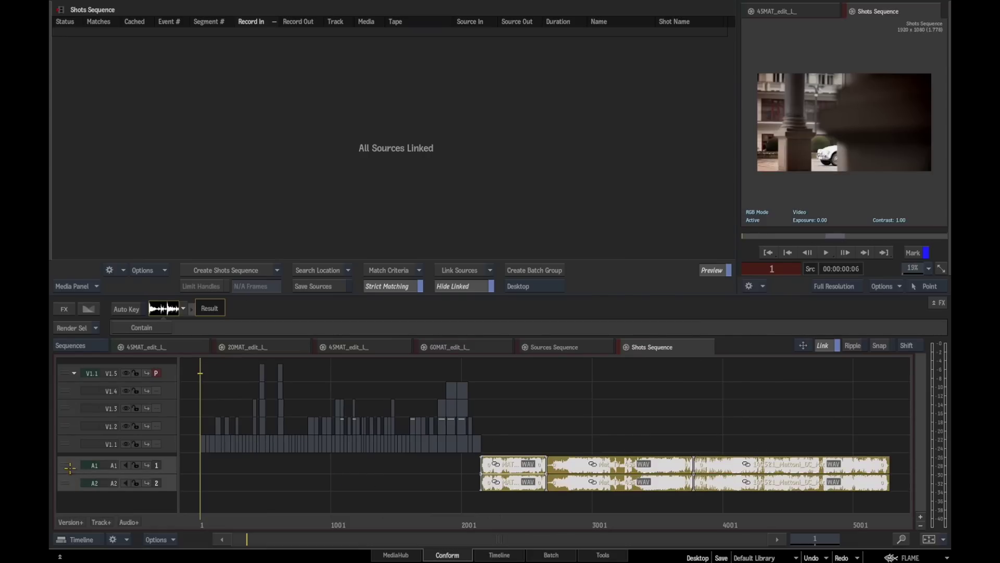
key("Delete")
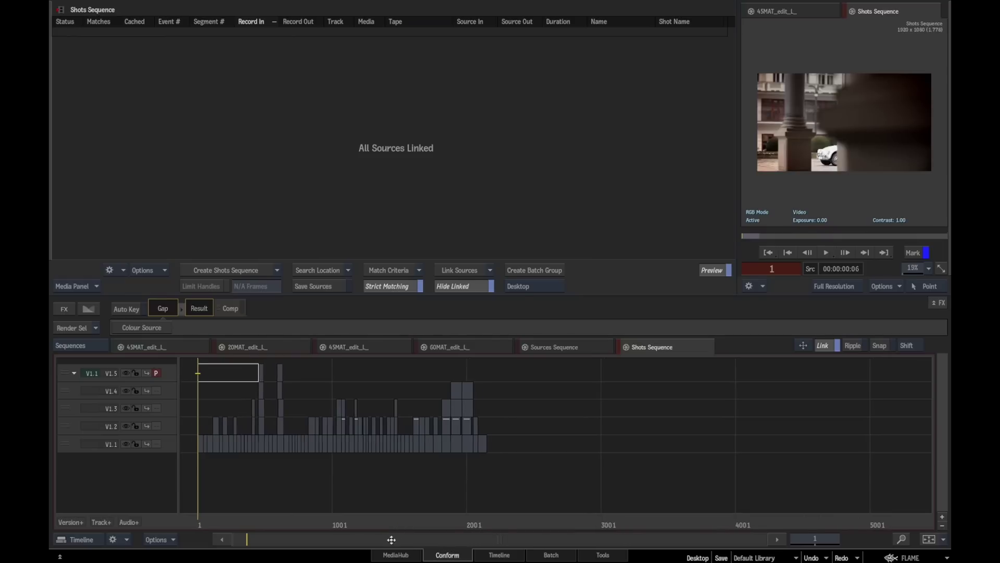
left_click_drag(411, 495, 430, 501)
left_click_drag(353, 540, 356, 524)
left_click_drag(388, 495, 404, 496)
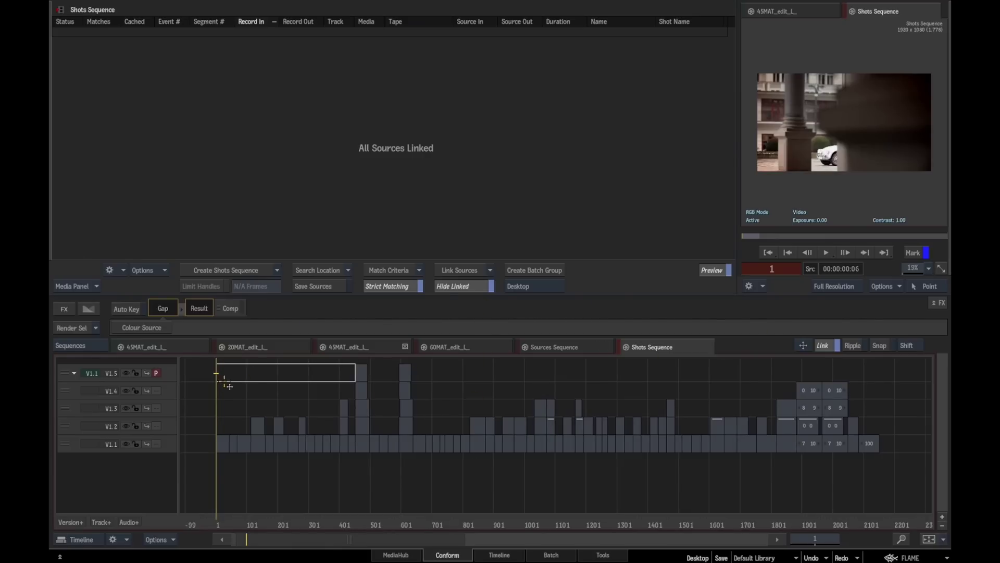
Make V1.1 the primary track and position the playhead on the MAT_SC_20_V1 segment at frame 840
left_click(222, 443)
left_click_drag(220, 518, 485, 505)
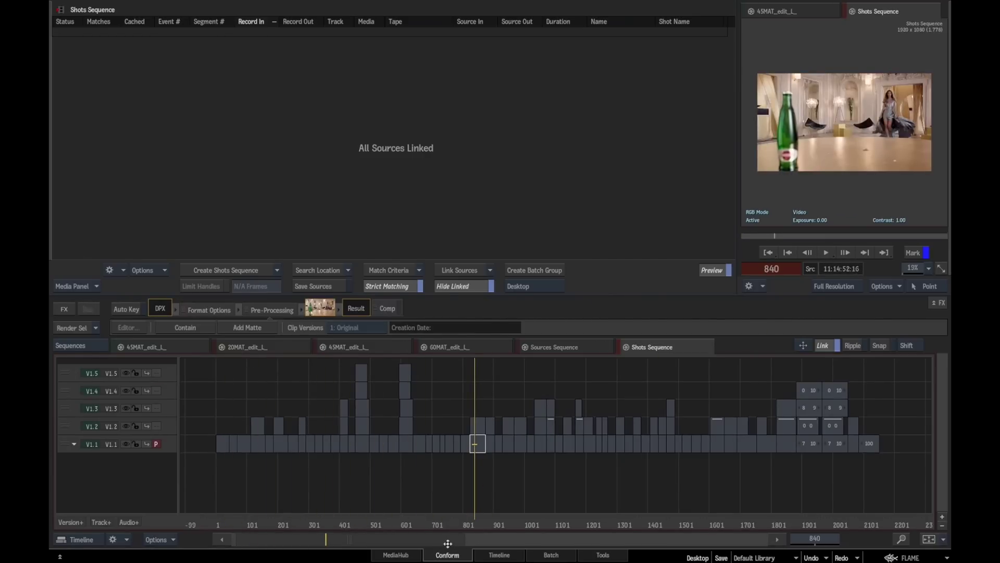
left_click_drag(448, 543, 477, 358)
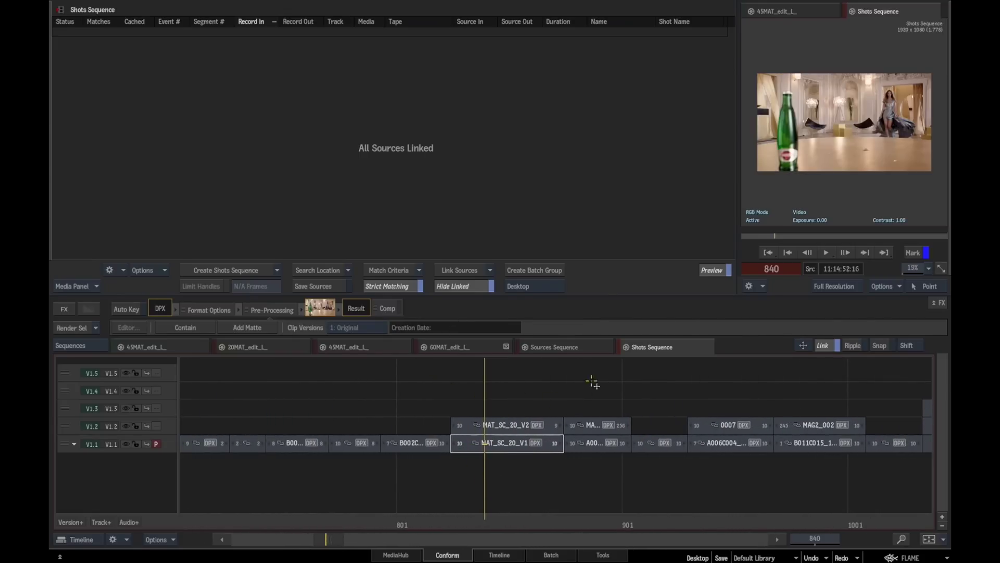
Compare the 60, 45 and 20 second edits and check which sequences share the MAT_SC_20_V1 segment
left_click(453, 347)
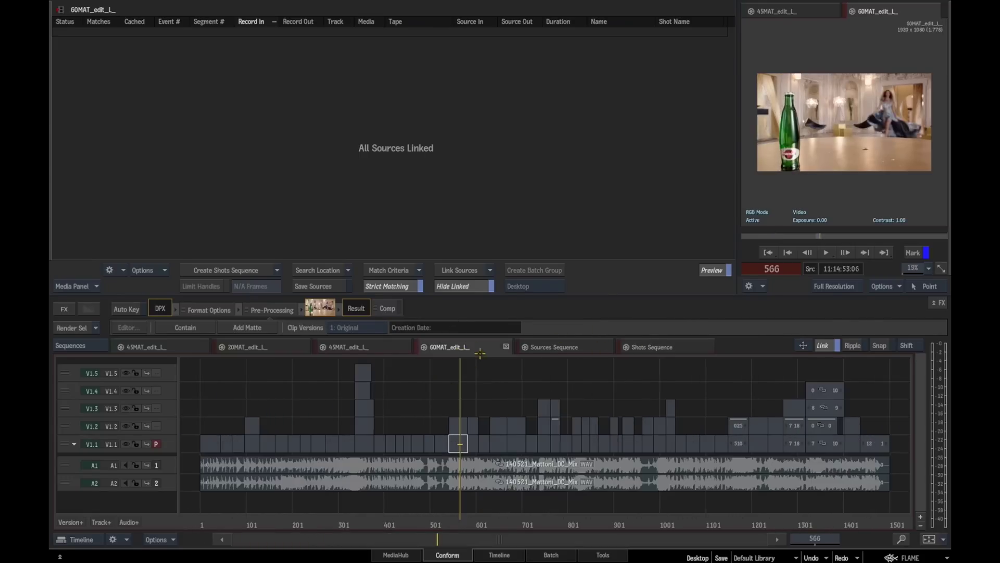
left_click(359, 347)
left_click(272, 346)
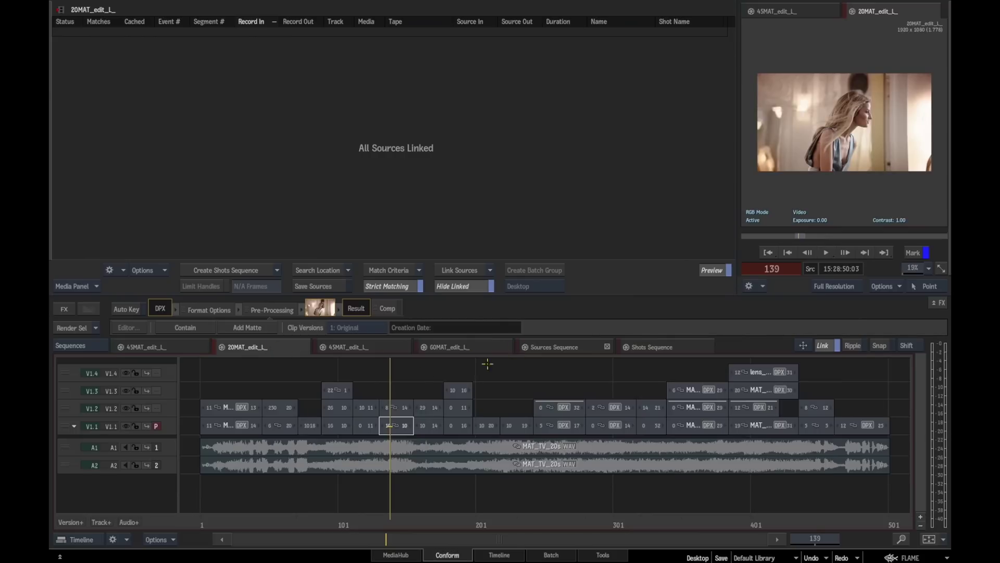
left_click(663, 347)
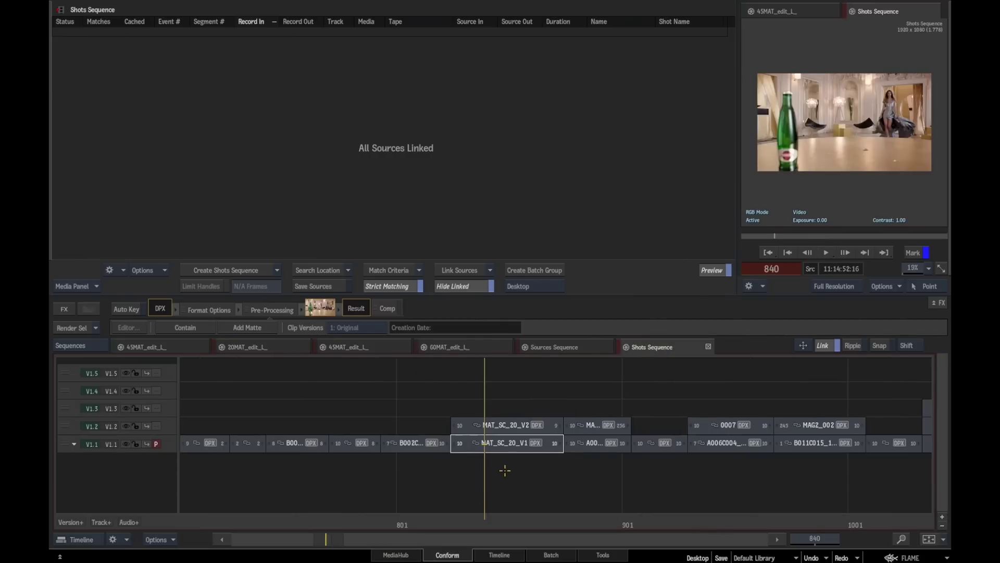
right_click(511, 449)
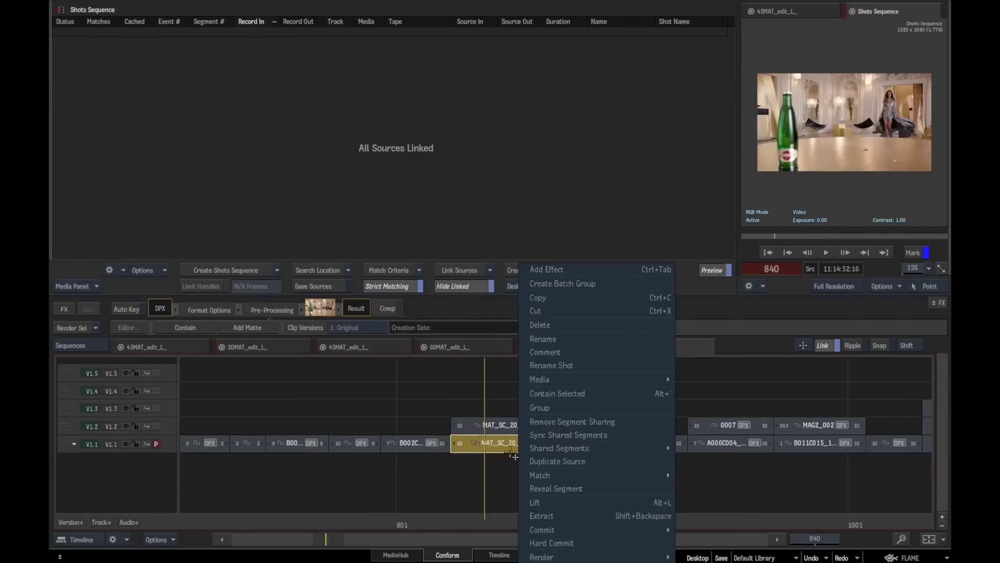
mouse_move(553, 448)
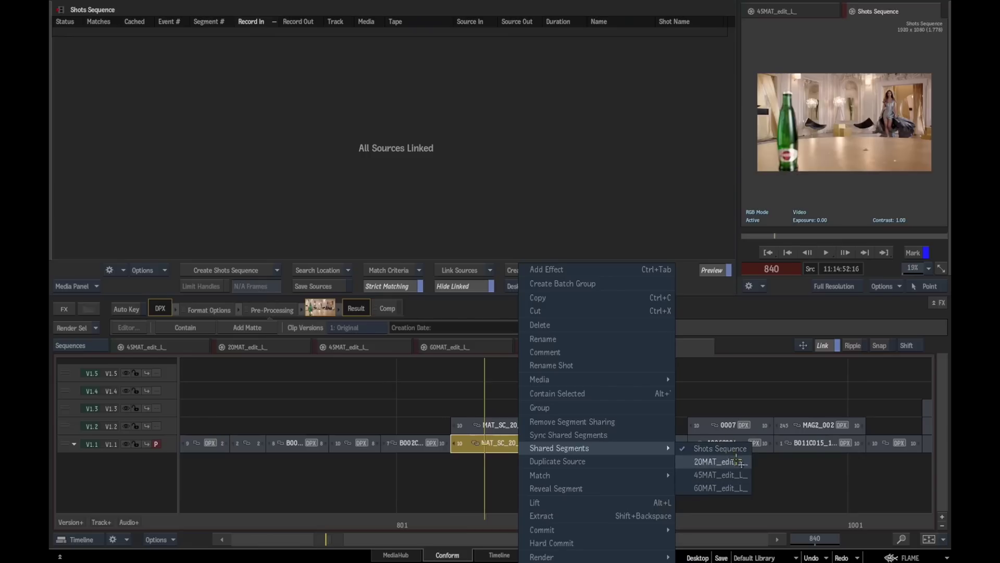
left_click(787, 492)
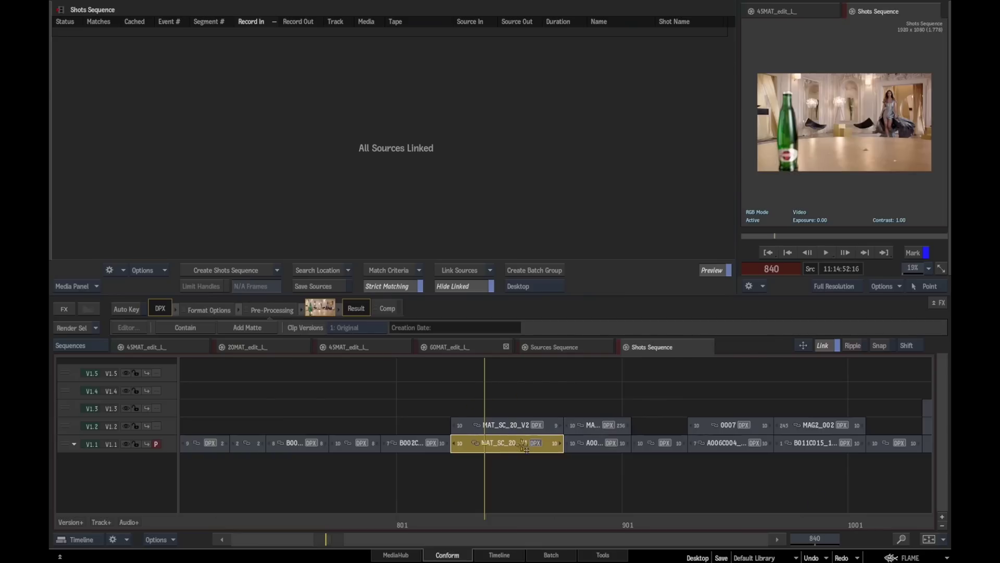
In the Timeline view, add a Colour Correct effect to MAT_SC_20_V1 and set its balance to hue 305 and gain 69.2
left_click(498, 554)
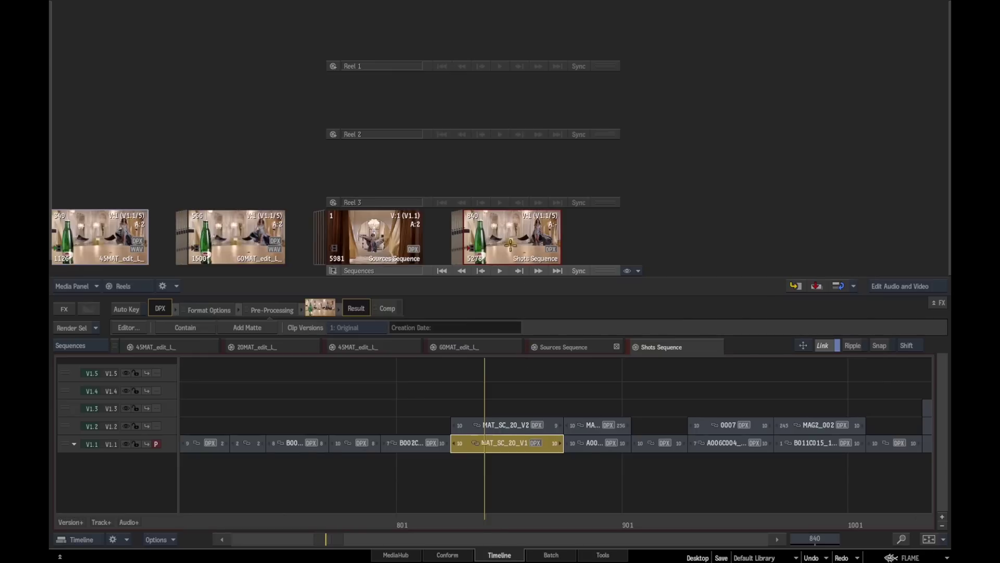
left_click(504, 448)
left_click(490, 354)
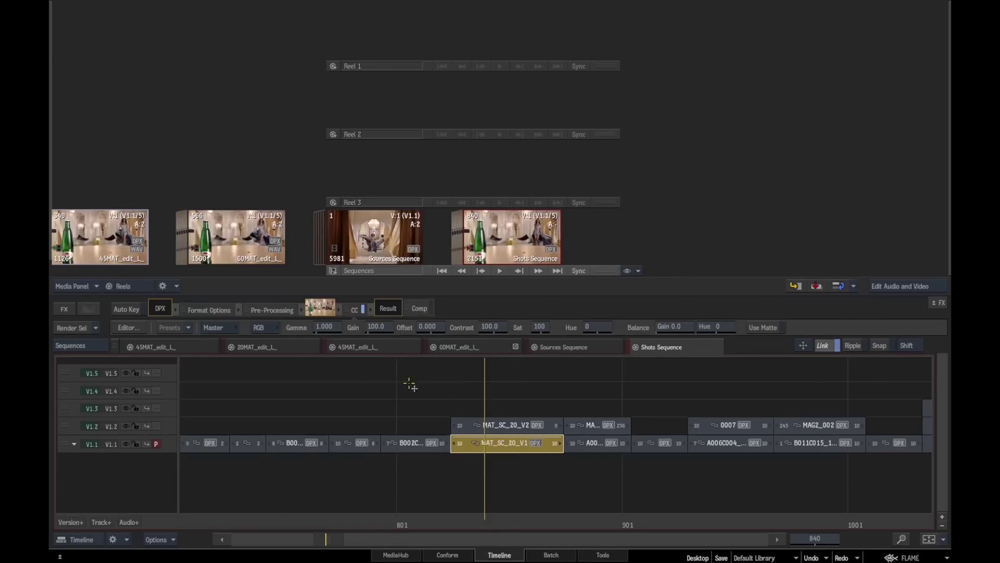
left_click(149, 331)
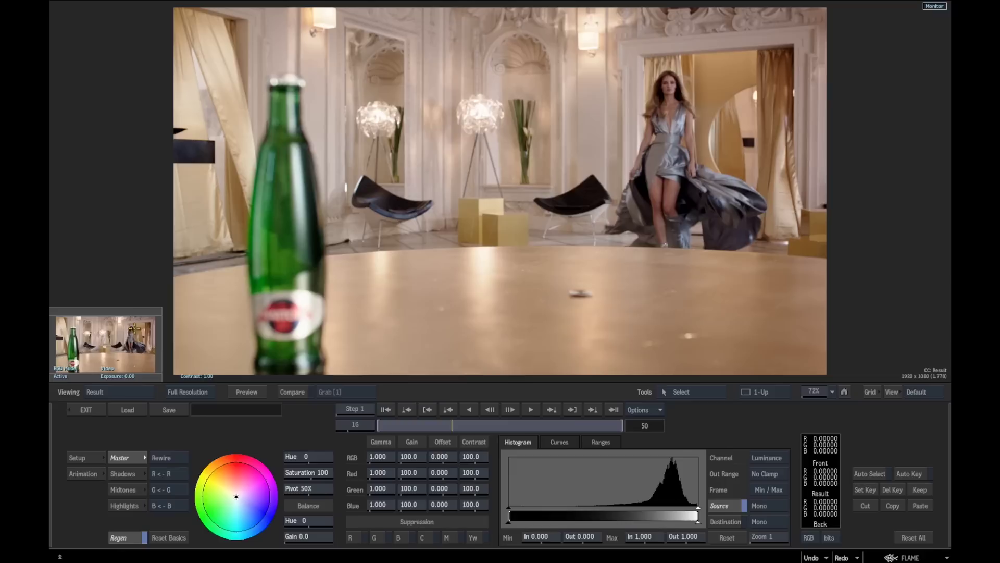
left_click_drag(250, 486, 263, 469)
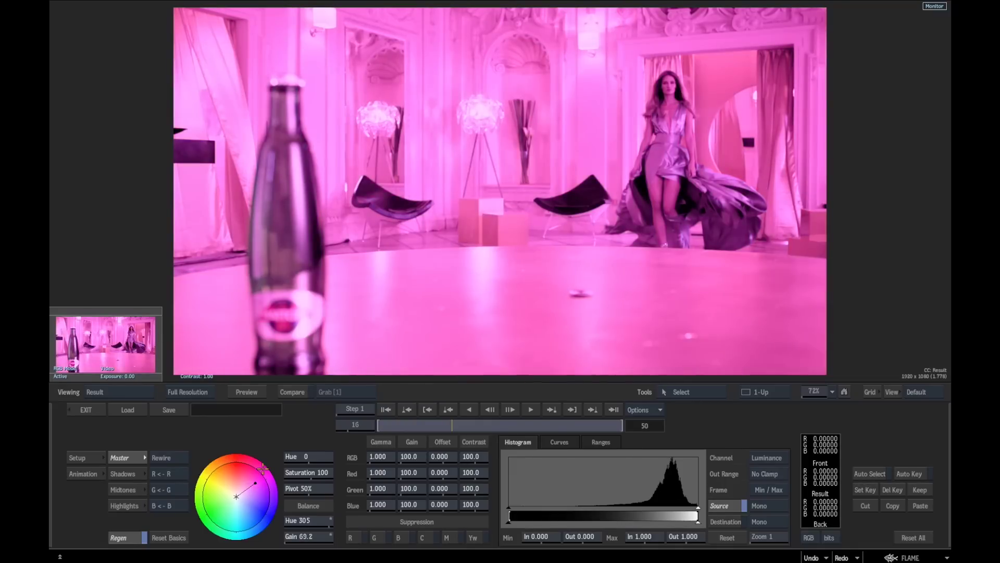
left_click(98, 407)
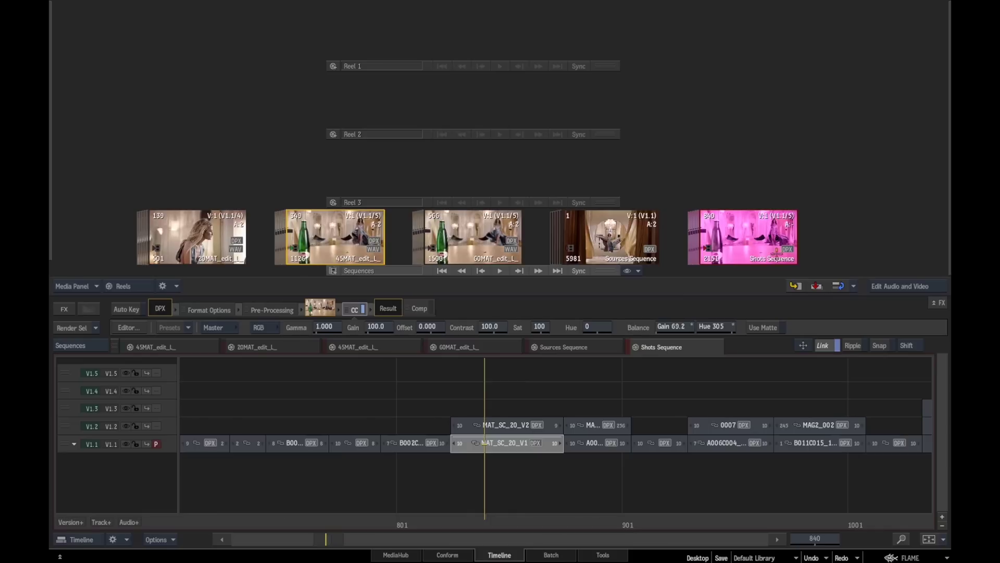
Sync the shared segments of MAT_SC_20_V1 so its colour correction carries over to the other edits
left_click(515, 446)
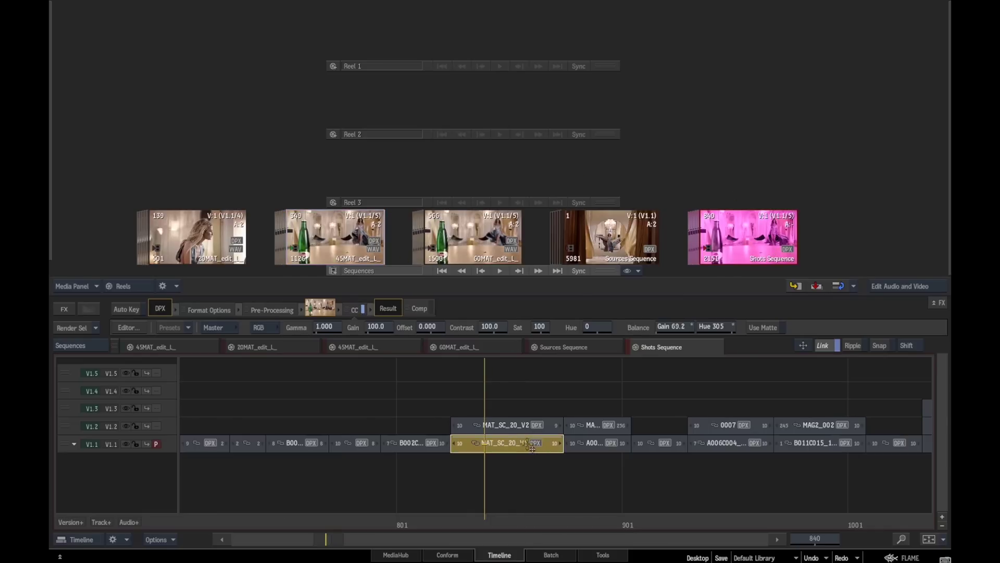
right_click(532, 447)
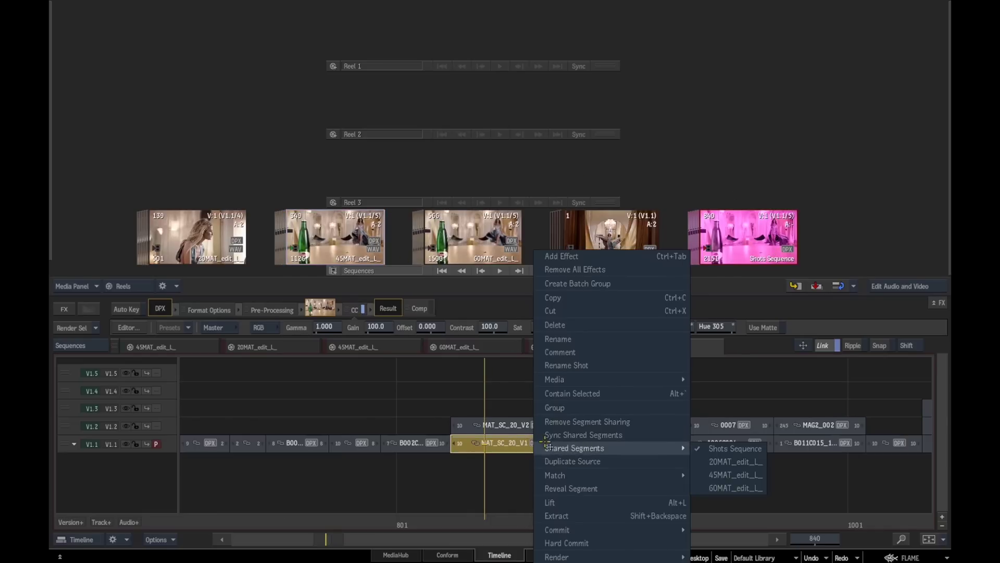
left_click(637, 438)
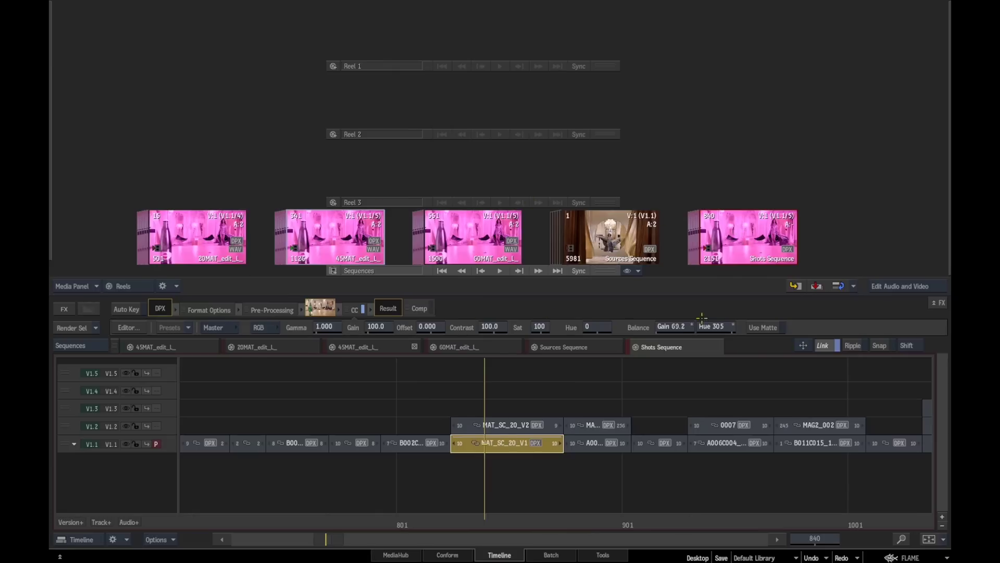
Select every segment in the Shots Sequence and rename their shots with the pattern fx_<background segment>_comp
key("ctrl+a")
left_click(646, 375)
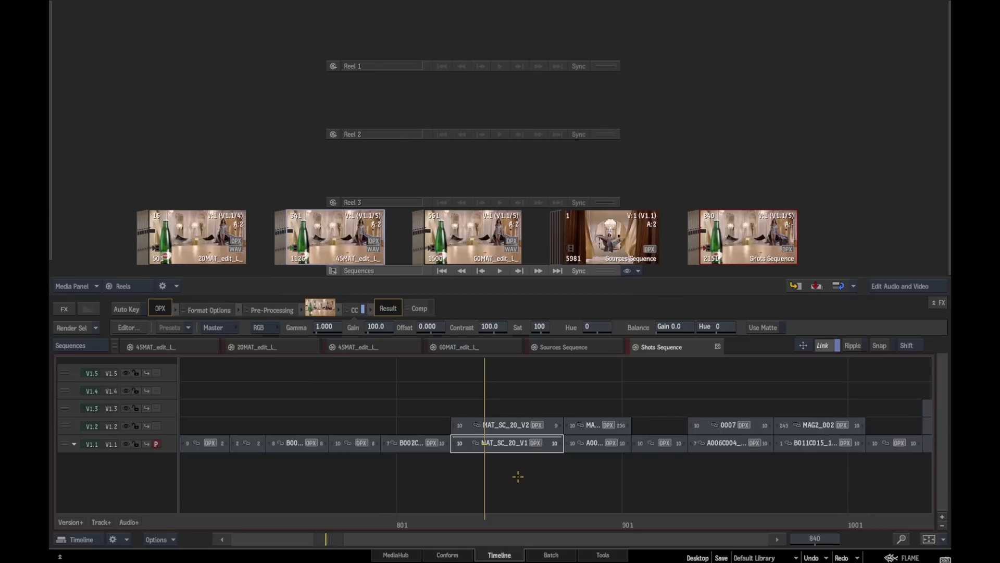
key("ctrl+a")
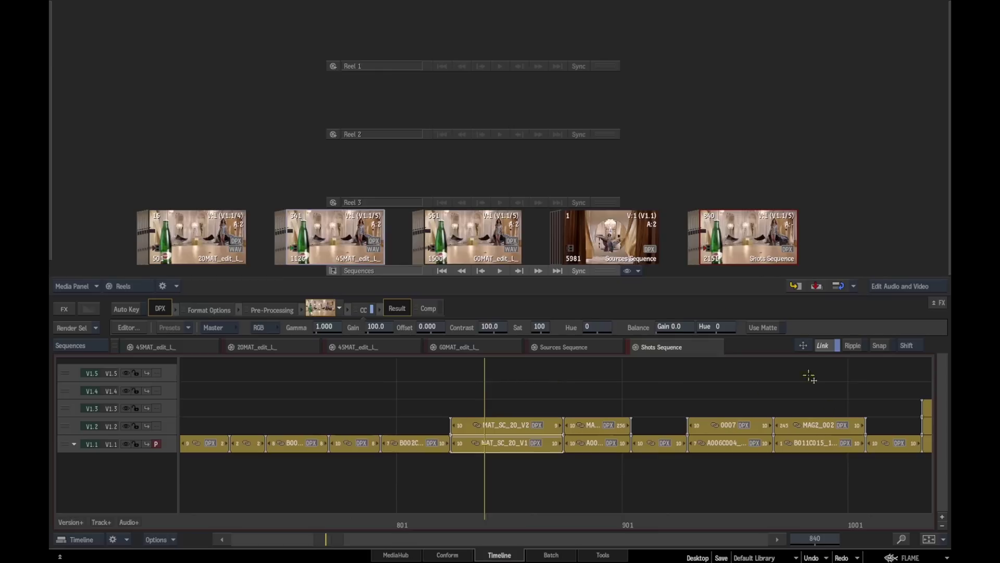
right_click(517, 447)
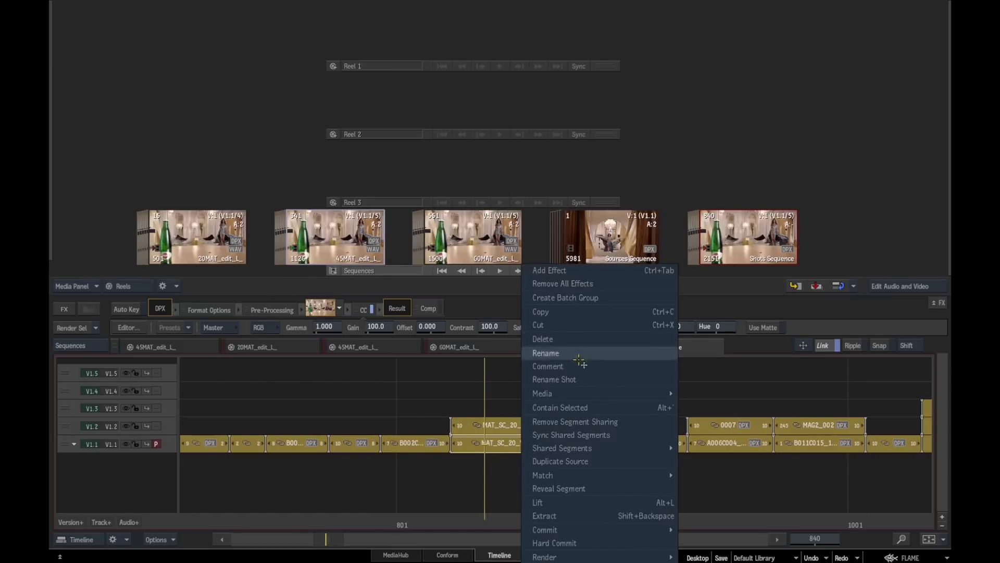
left_click(604, 380)
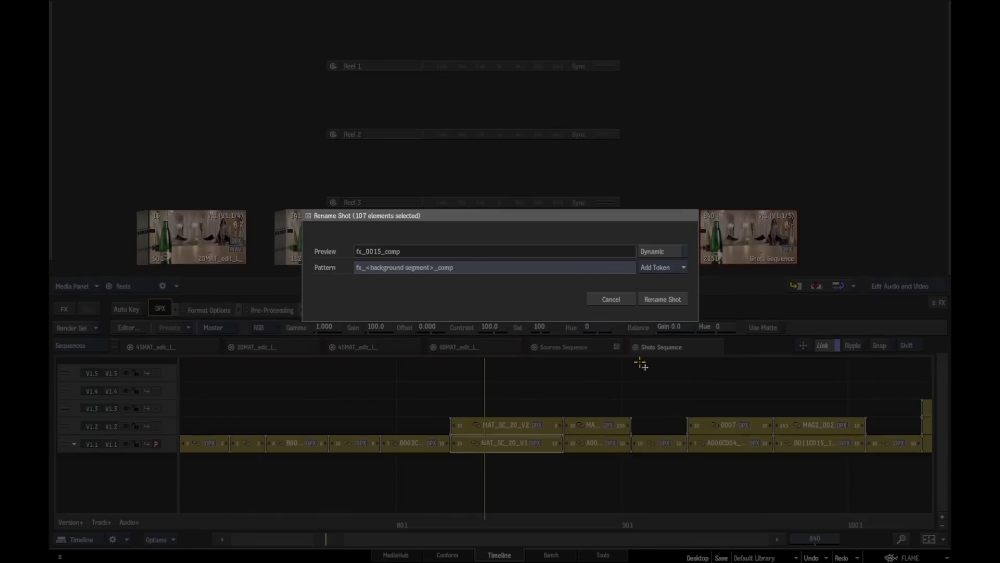
left_click(683, 268)
left_click(663, 299)
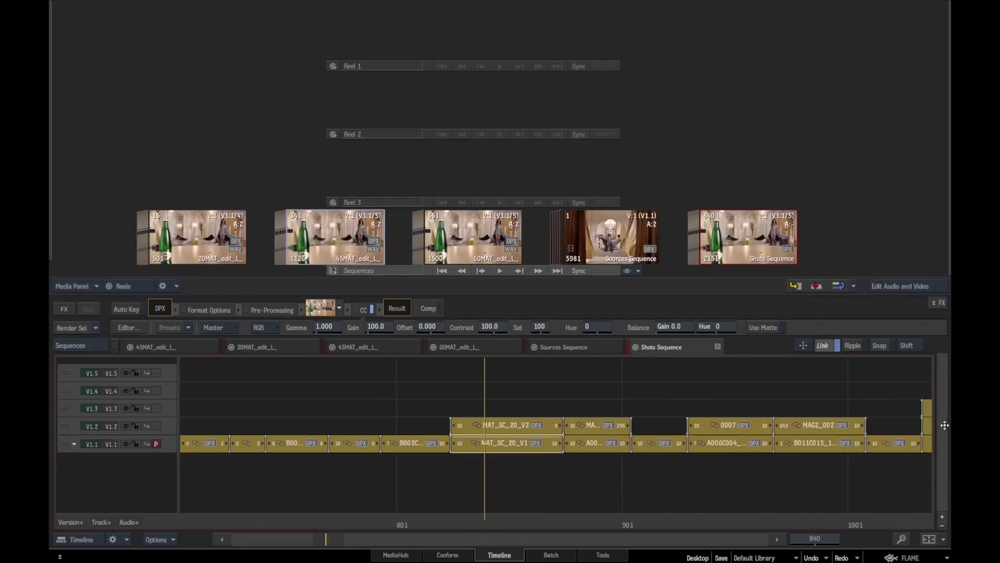
left_click_drag(944, 431, 733, 420)
left_click_drag(336, 542, 427, 471)
left_click(545, 501)
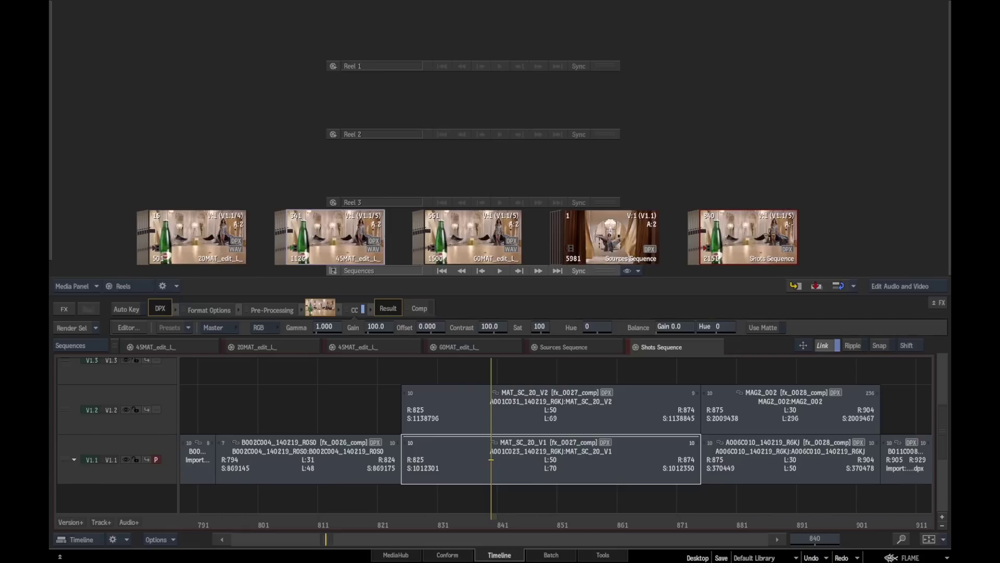
In the Conform view, create a batch group on the Desktop from the MAT_SC_20_V2 and MAT_SC_20_V1 segments of the Shots Sequence
left_click_drag(760, 235, 536, 243)
left_click(449, 556)
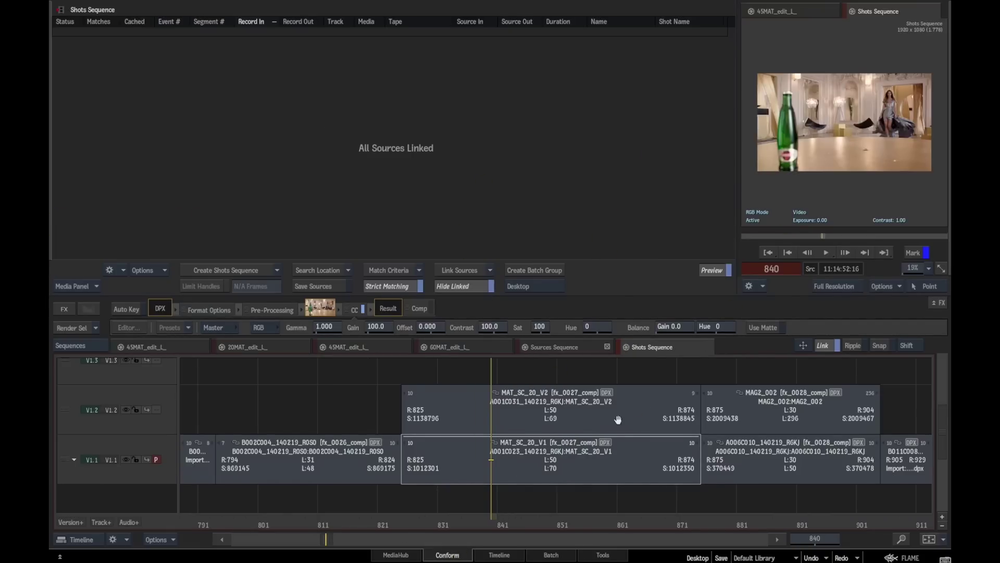
left_click_drag(614, 418, 583, 419)
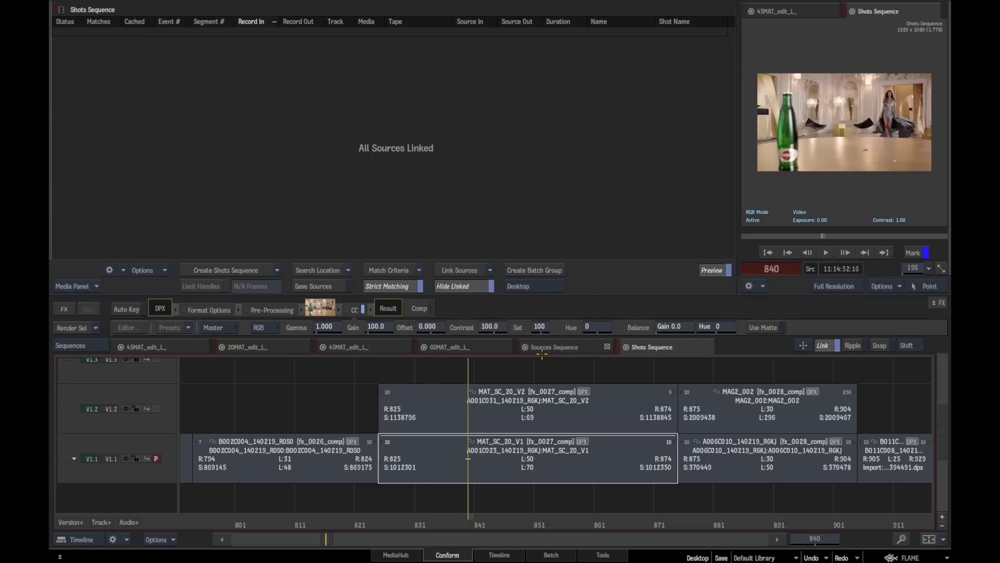
left_click(553, 409)
left_click(561, 452, "ctrl")
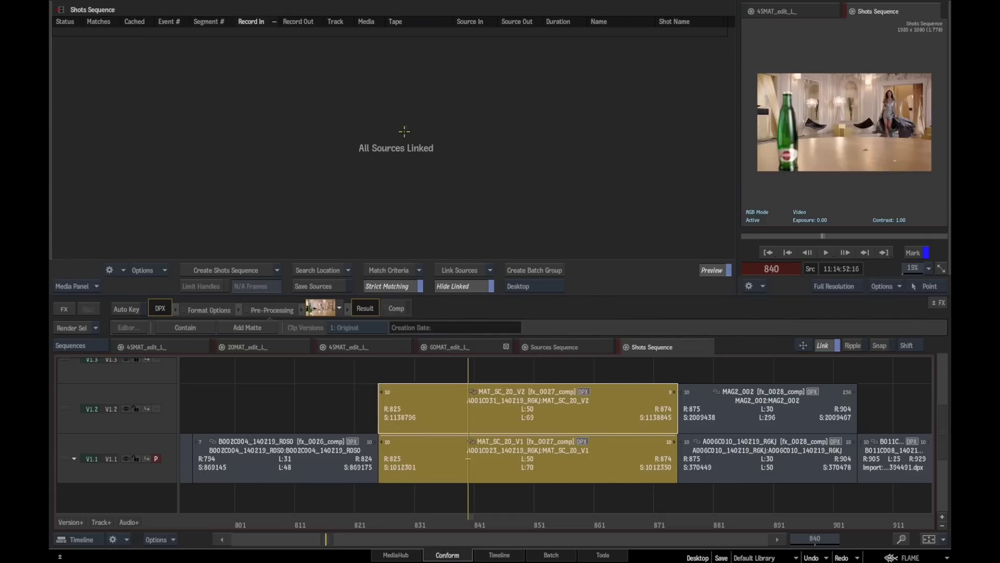
mouse_move(50, 146)
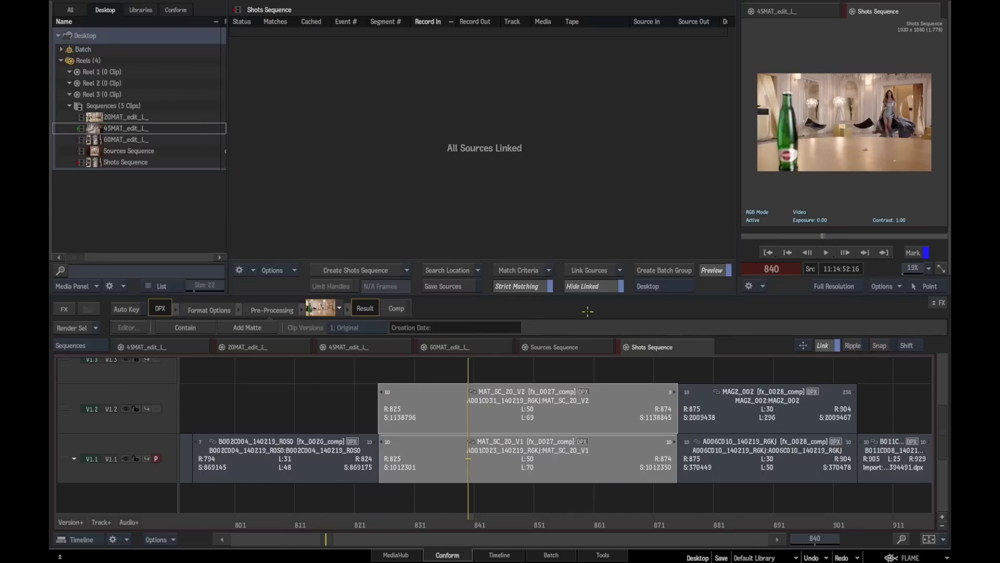
left_click(693, 286)
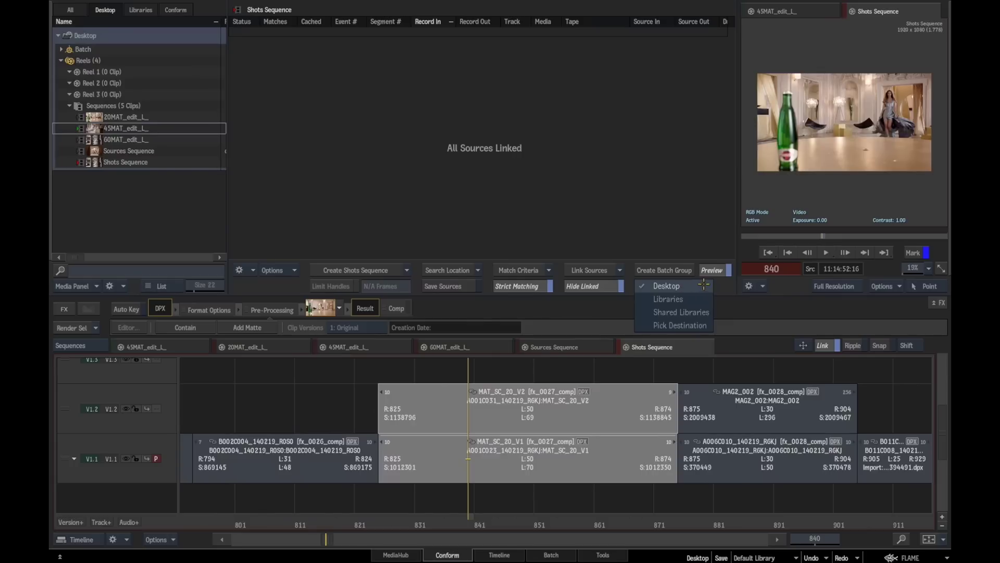
left_click(706, 286)
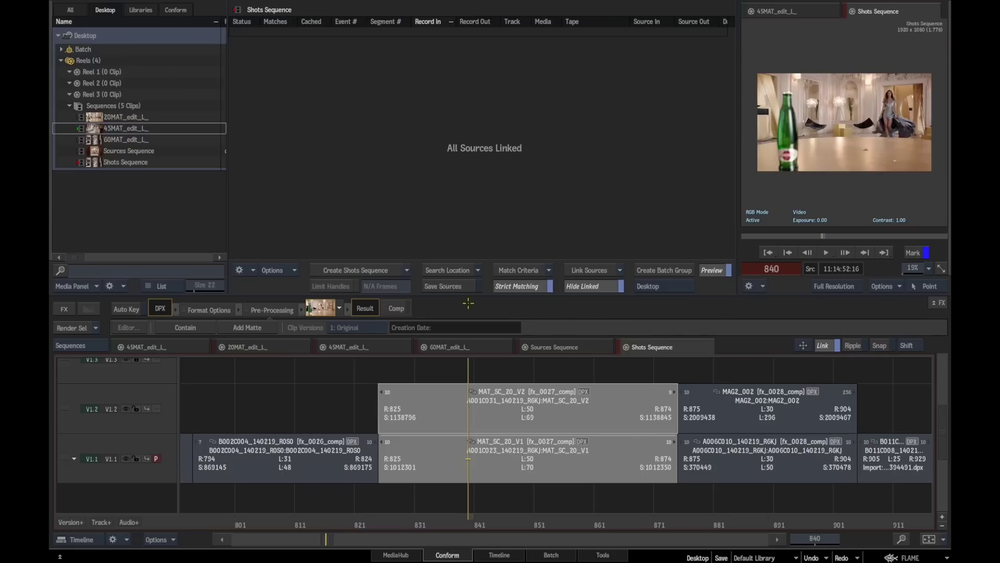
left_click(683, 270)
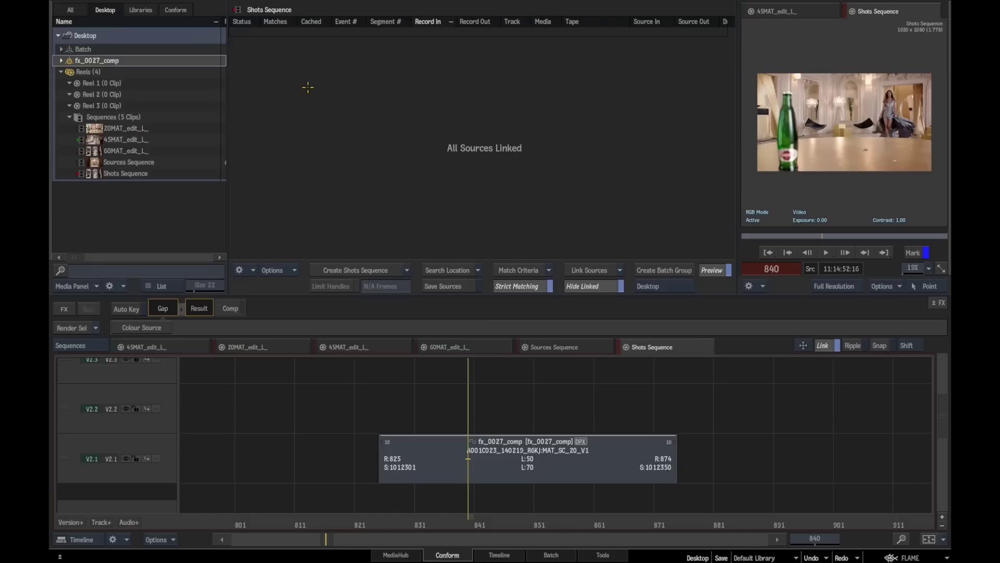
Examine the fx_0027_comp segment in the Shots Sequence and check for it in the 60, 45 and 20 second edits
left_click(928, 539)
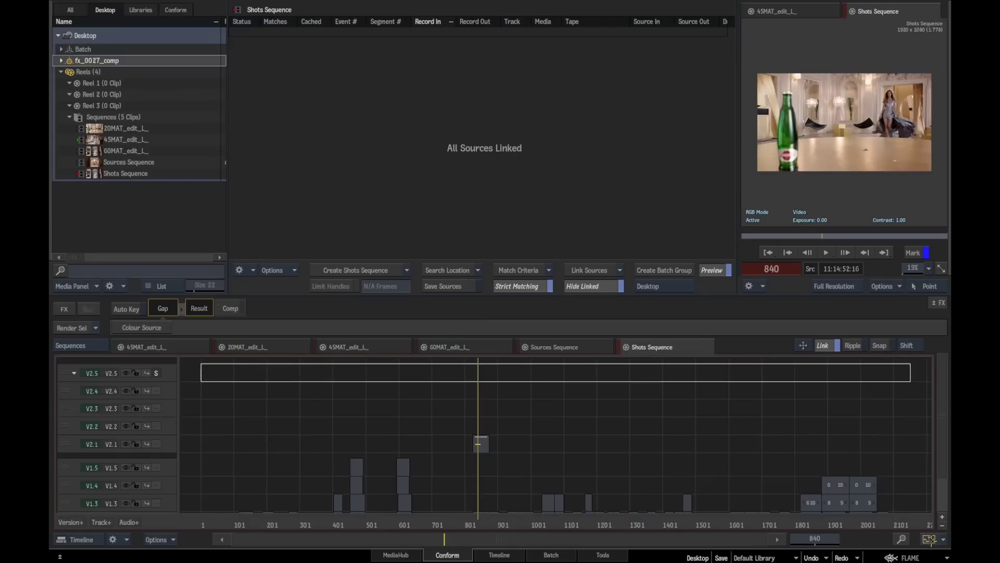
left_click_drag(462, 538, 496, 327)
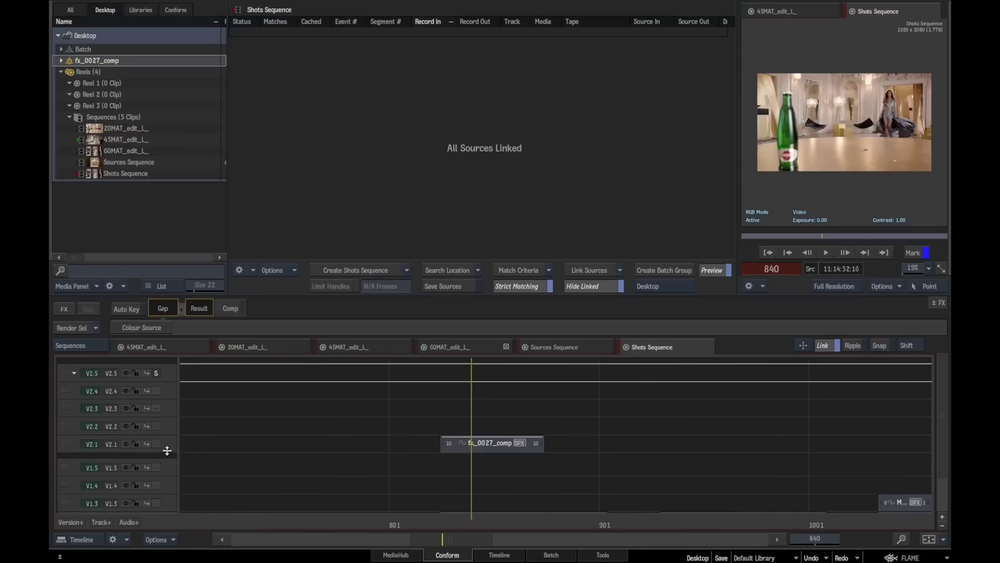
left_click_drag(167, 450, 168, 466)
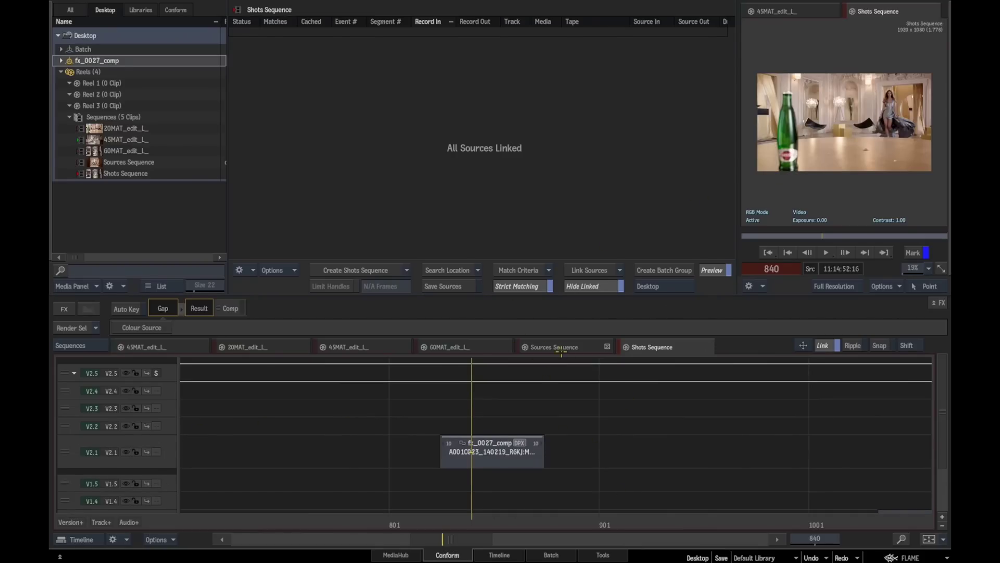
left_click(486, 349)
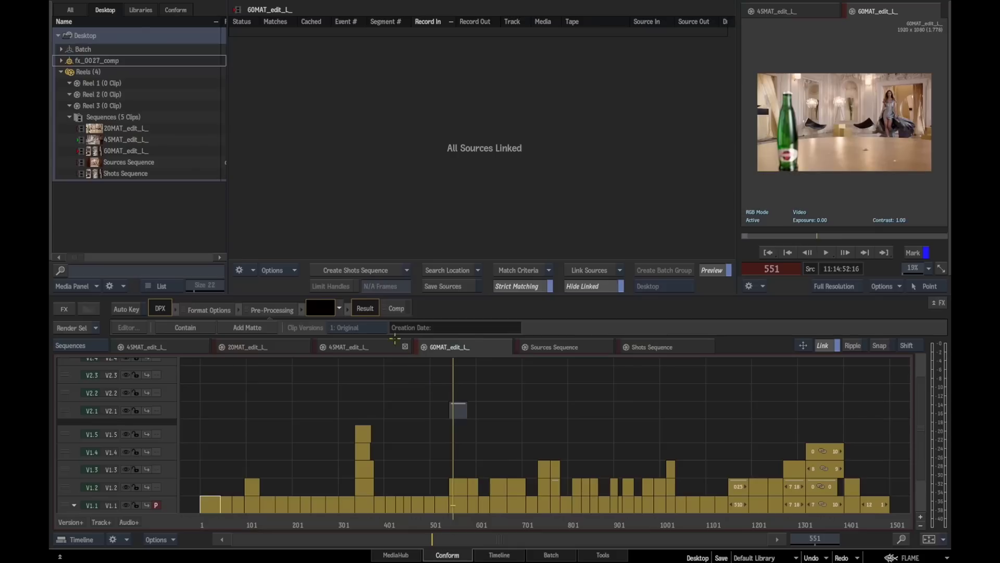
left_click(373, 348)
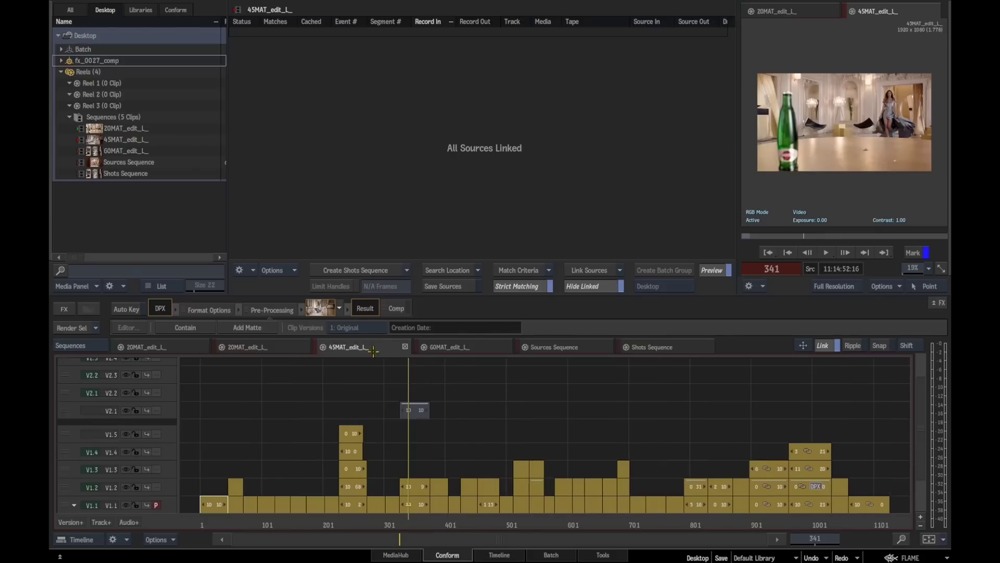
left_click(271, 347)
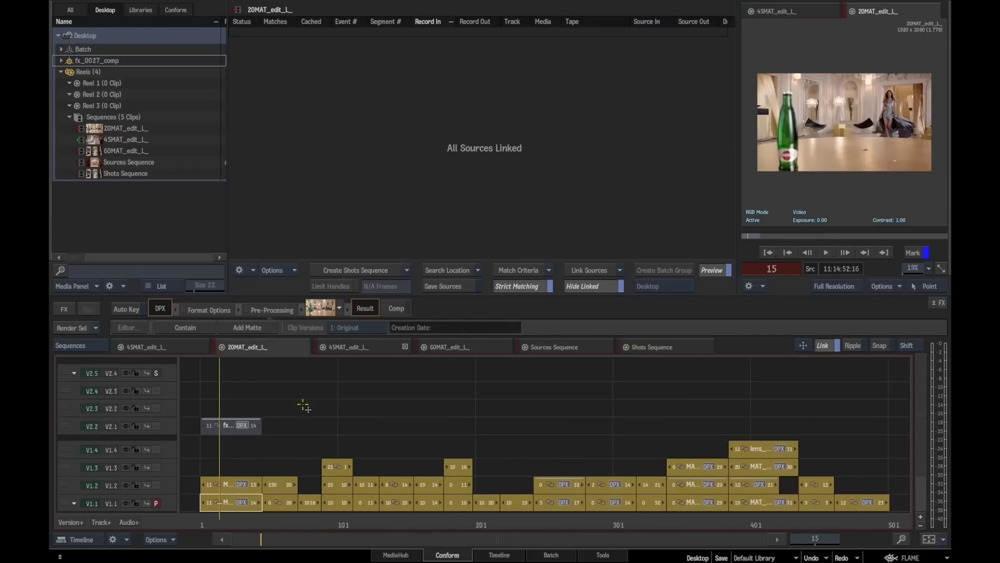
left_click(654, 347)
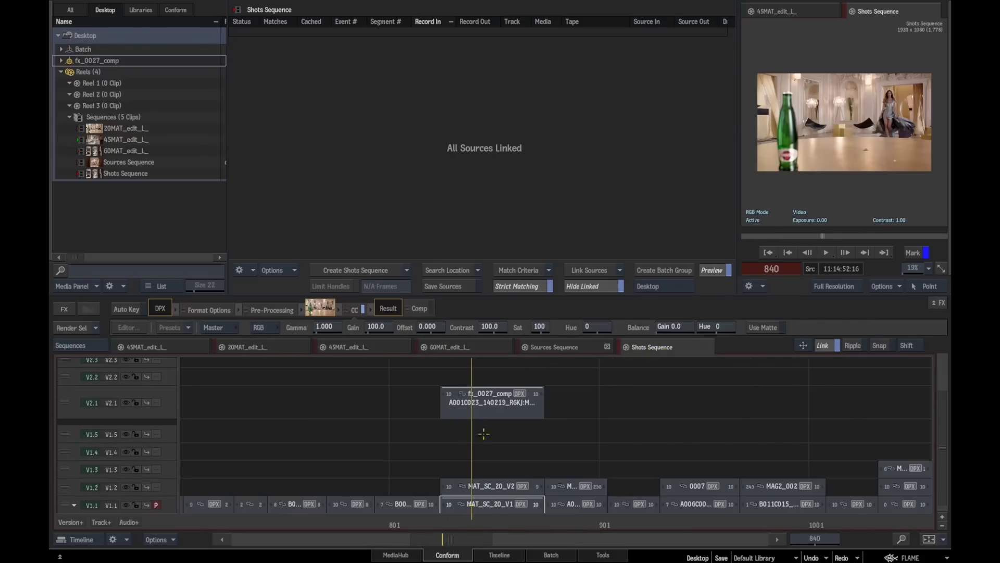
Show the fx_0027_comp batch group's reels in the Timeline view, and inspect its Render node's settings in Batch
left_click(502, 555)
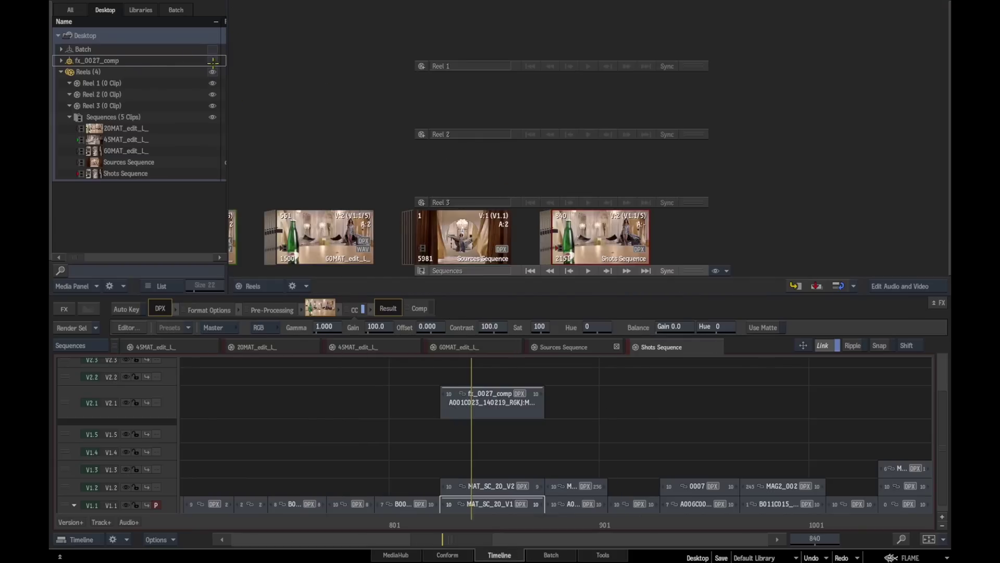
double_click(78, 60)
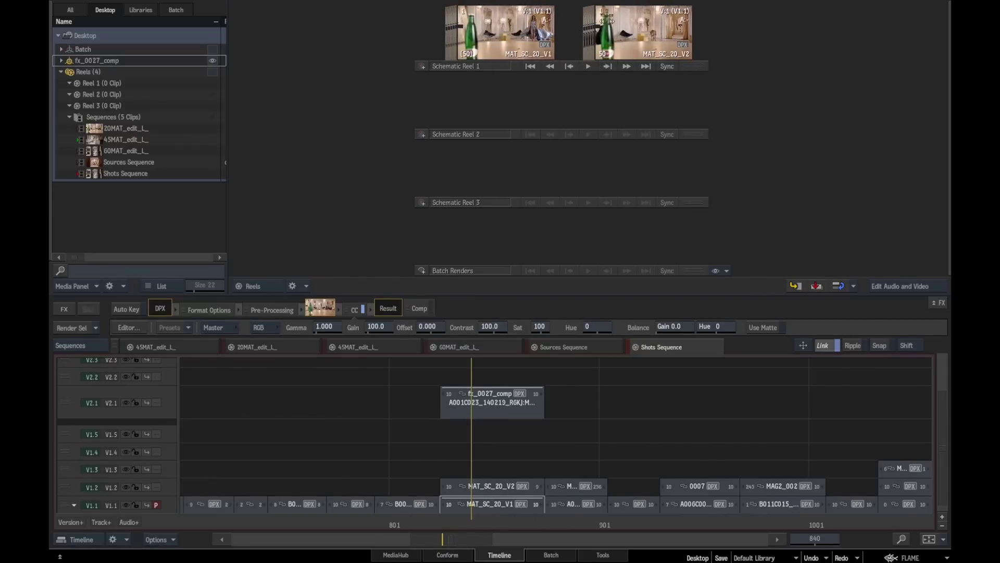
left_click(551, 555)
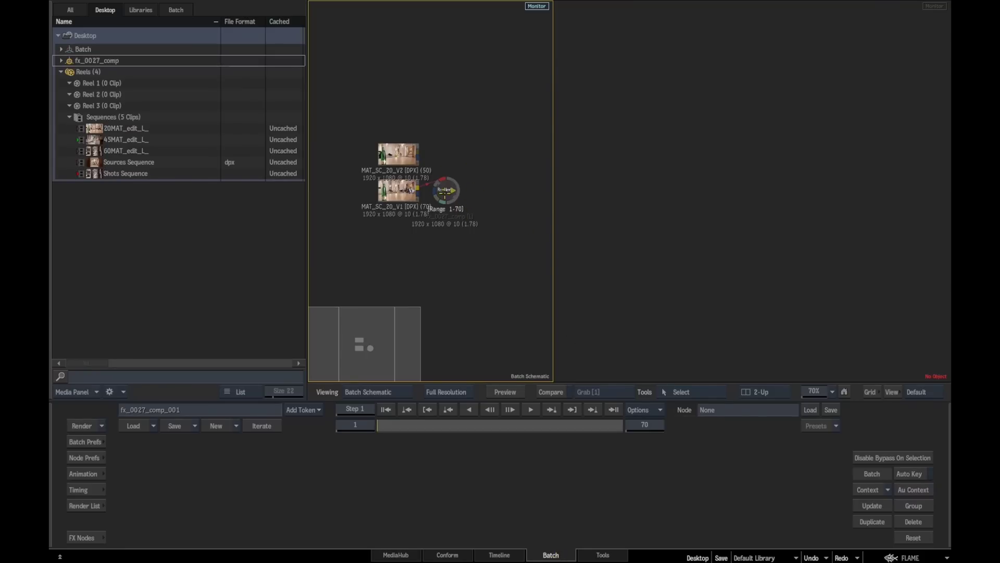
left_click_drag(445, 190, 488, 197)
double_click(487, 200)
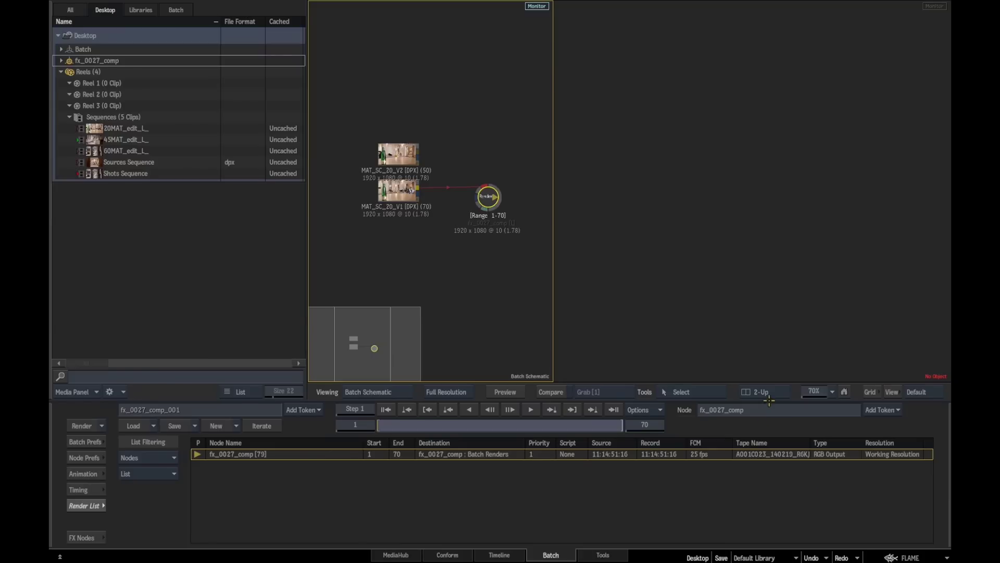
Back in the Timeline view, pin the Sequences reel beside the batch group's reels and make track V2.1 primary
left_click(509, 556)
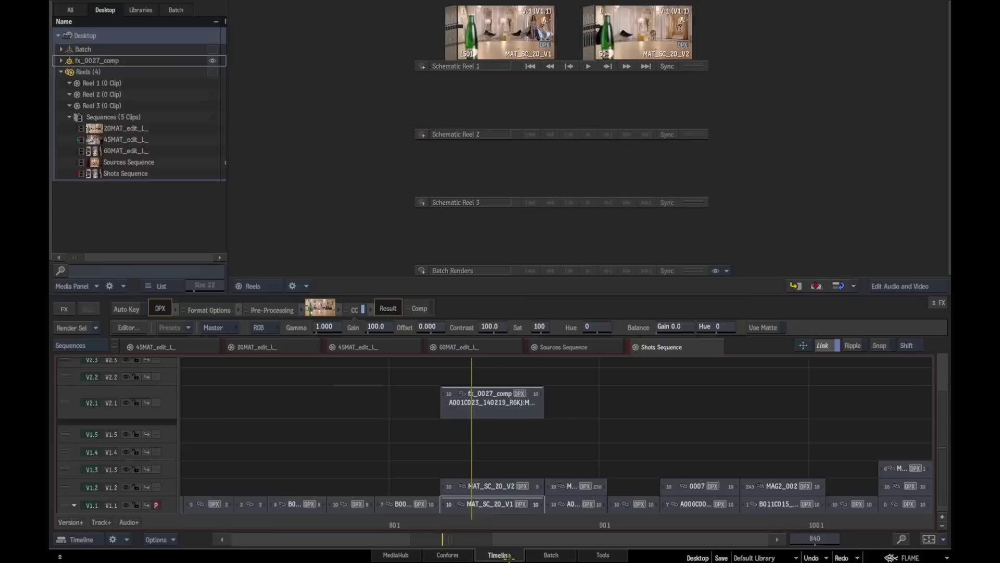
left_click(213, 118)
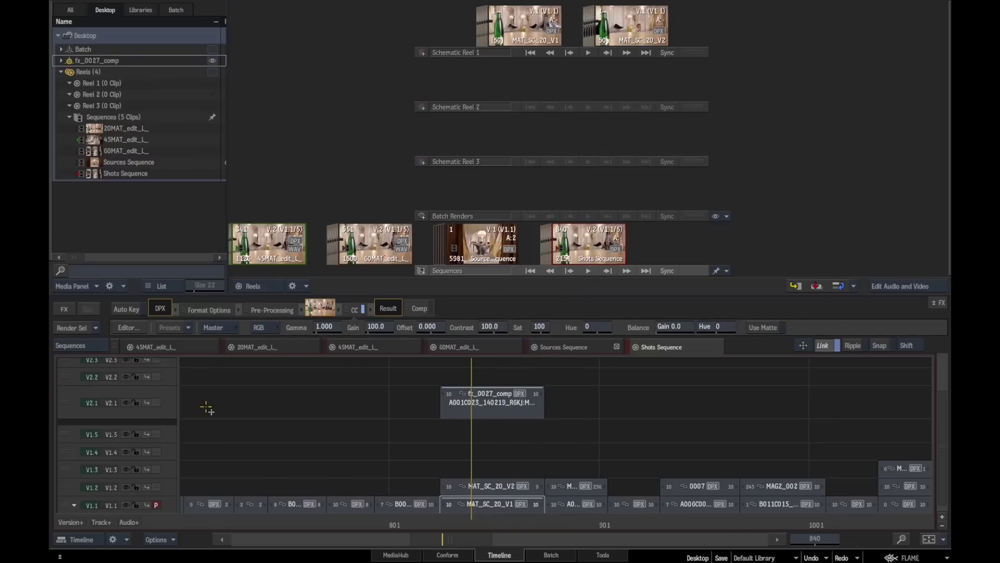
left_click(156, 402)
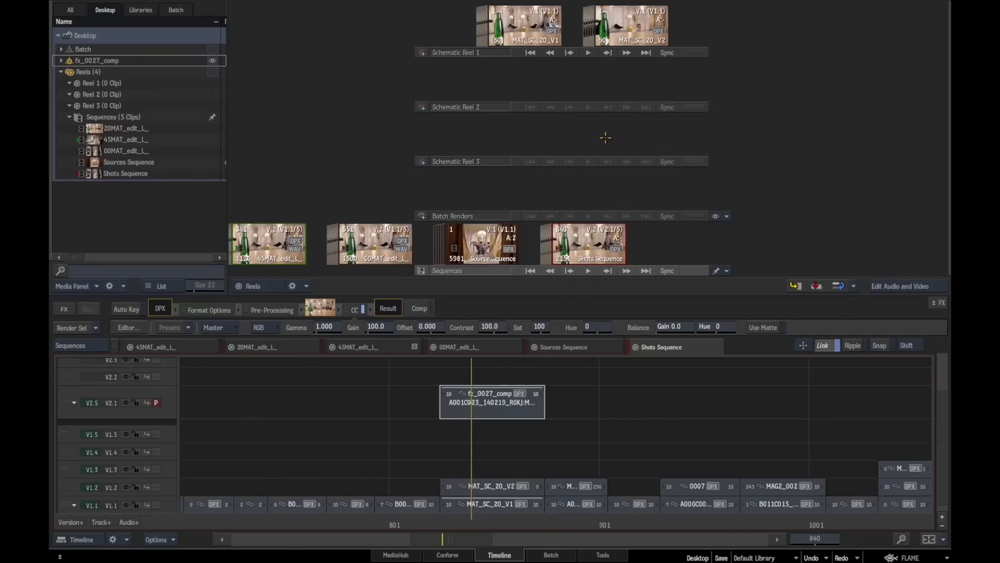
In the Batch schematic, spread out the two MAT_SC_20 source clips and the Render node
left_click(550, 555)
left_click_drag(283, 197, 266, 240)
left_click_drag(256, 169, 266, 219)
left_click_drag(321, 214, 339, 209)
Add an Action node with MAT_SC_20_V1 as its background and MAT_SC_20_V2 connected to a new media layer
left_click(85, 537)
left_click(304, 518)
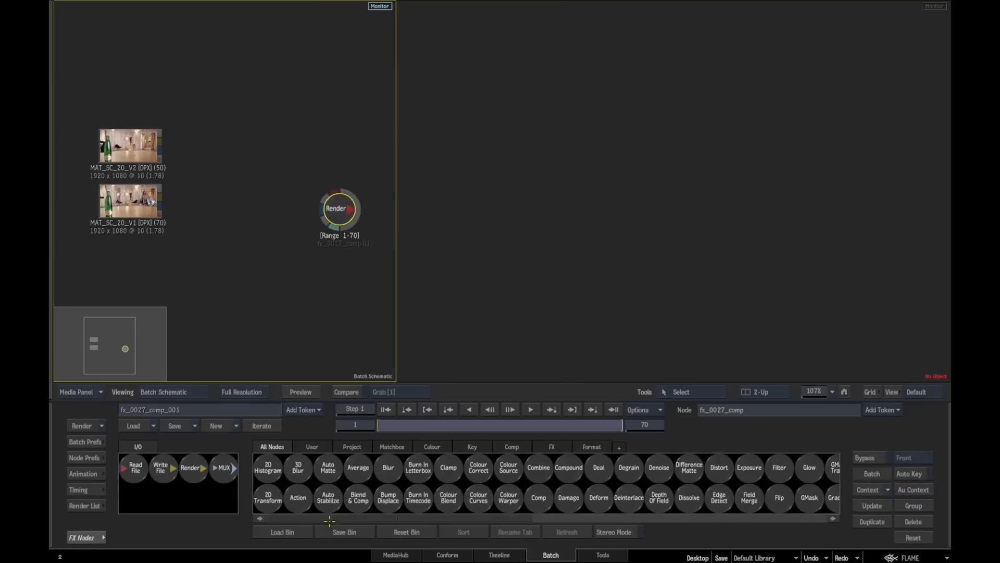
left_click_drag(285, 506, 247, 174)
scroll(164, 190, "up", 3)
left_click_drag(158, 199, 234, 137)
left_click(328, 161)
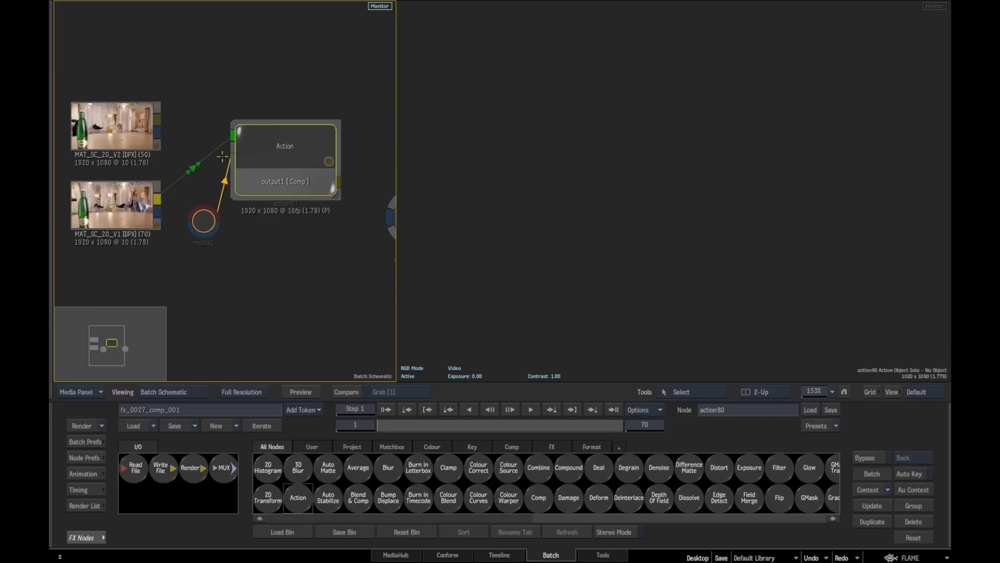
left_click_drag(156, 117, 203, 210)
left_click(262, 151)
left_click_drag(390, 210, 359, 210)
Open the Action node's schematic and attach a GMask node to the MAT_SC_20_V2 image
left_click(275, 142)
double_click(274, 156)
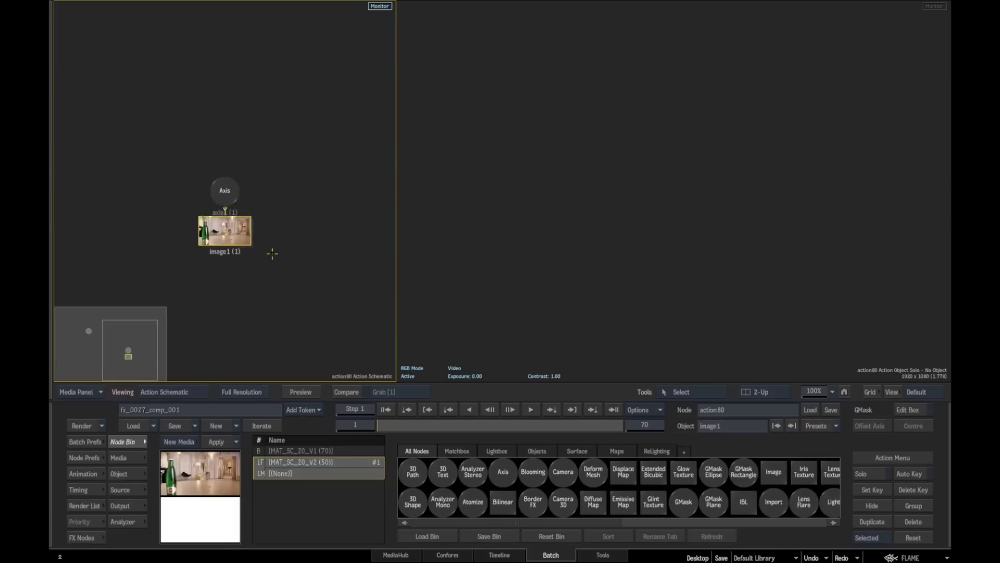
left_click(227, 223)
left_click(127, 441)
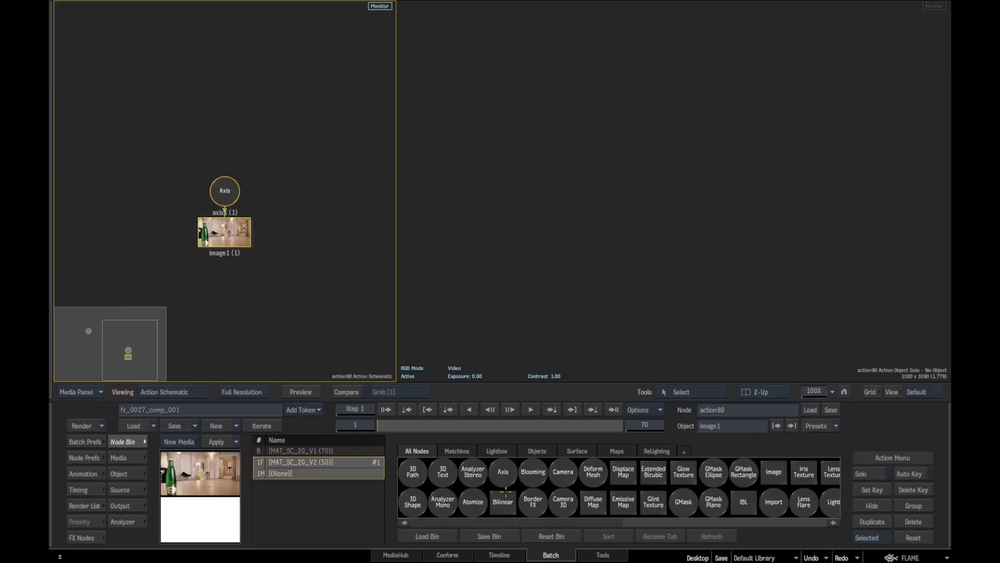
scroll(511, 494, "right", 1)
left_click(648, 503)
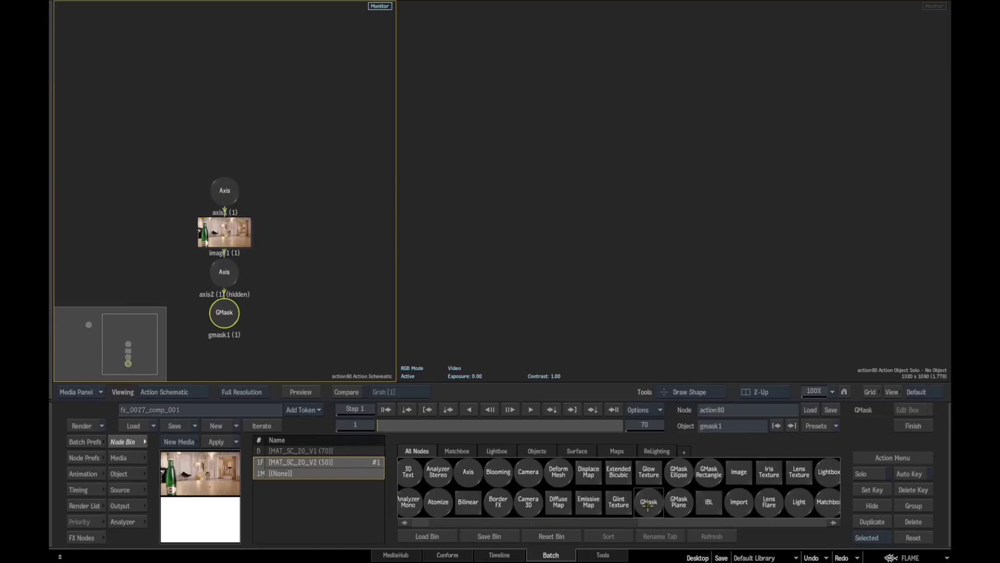
In the solo view of MAT_SC_20_V2, draw a closed mask loosely around the cheetah
key("F8")
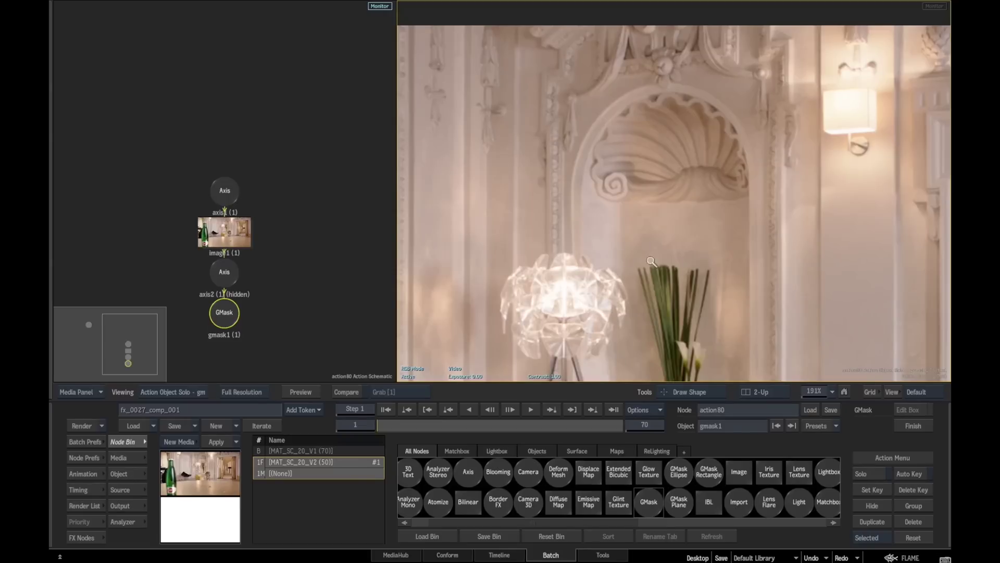
left_click_drag(624, 259, 624, 214)
scroll(625, 214, "up", 3)
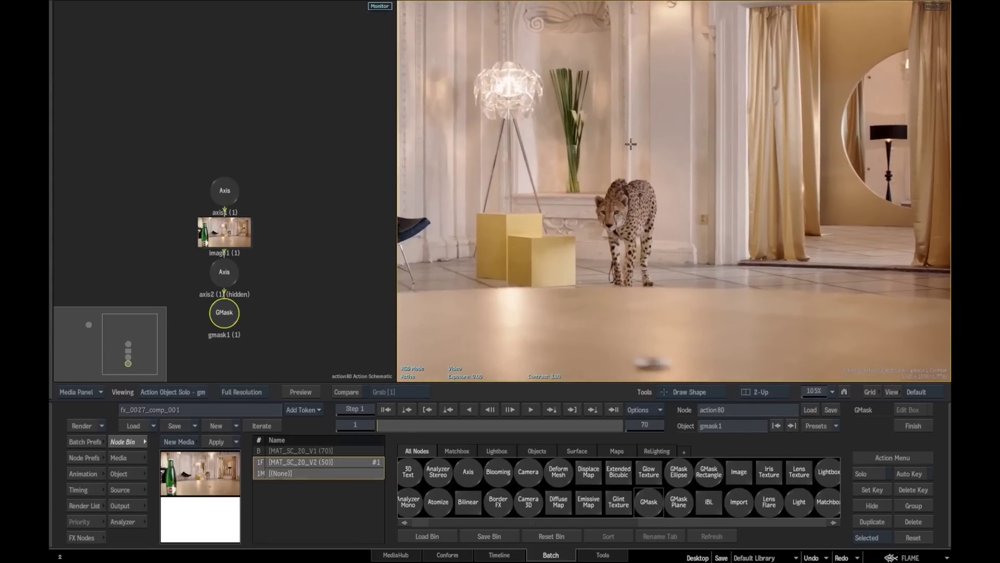
left_click(601, 169)
left_click(626, 161)
left_click(651, 165)
left_click(668, 193)
left_click(672, 230)
left_click(671, 267)
left_click_drag(670, 287, 665, 291)
left_click_drag(638, 300, 629, 298)
left_click(605, 292)
left_click(594, 269)
left_click_drag(583, 237, 582, 230)
left_click(580, 196)
left_click(589, 178)
left_click(601, 169)
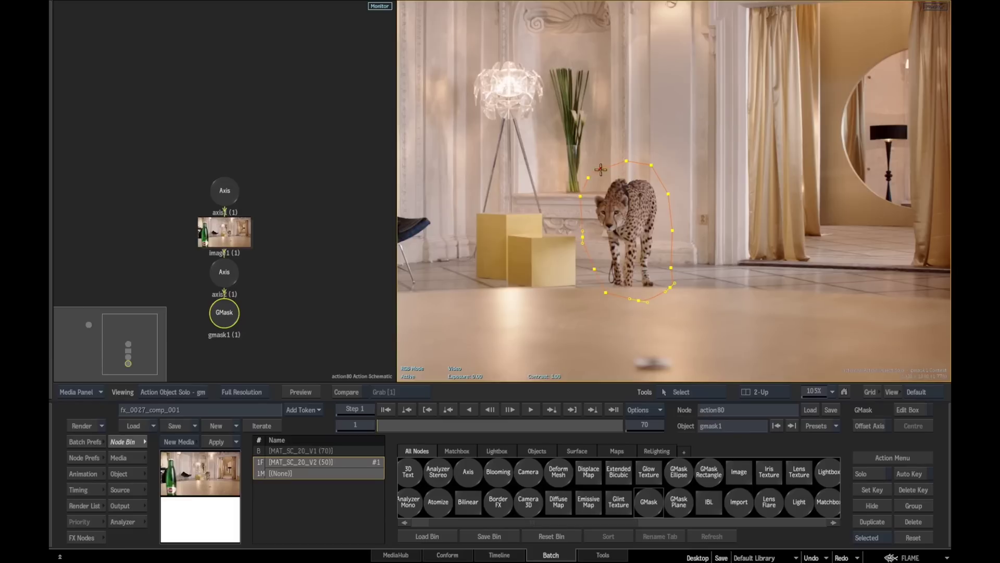
Track the GMask forward through the clip with the planar tracker, with Analyze RGB Channels and Auto Update Reference enabled
key("F8")
key("F8")
left_click(141, 489)
left_click(119, 473)
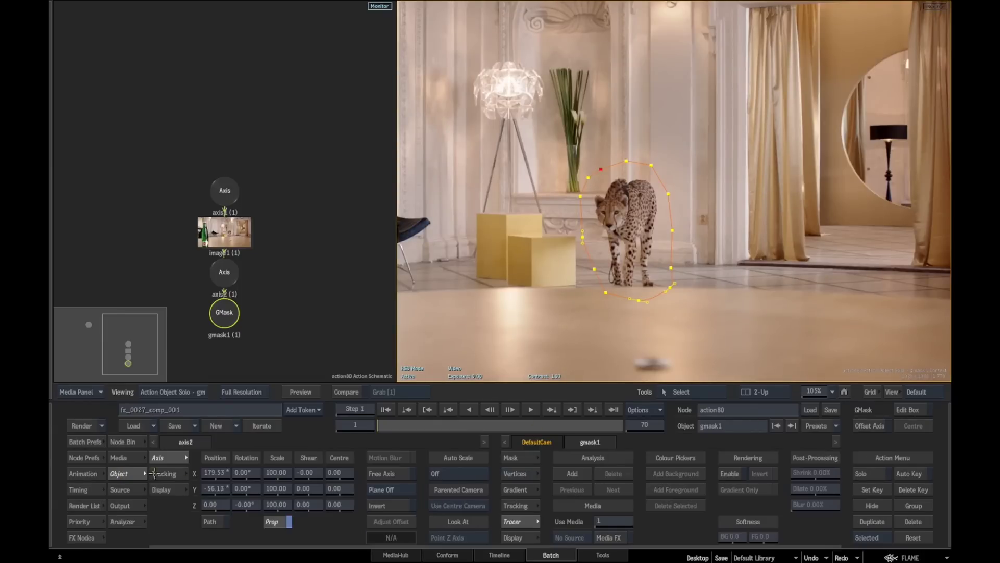
left_click(534, 503)
left_click(765, 522)
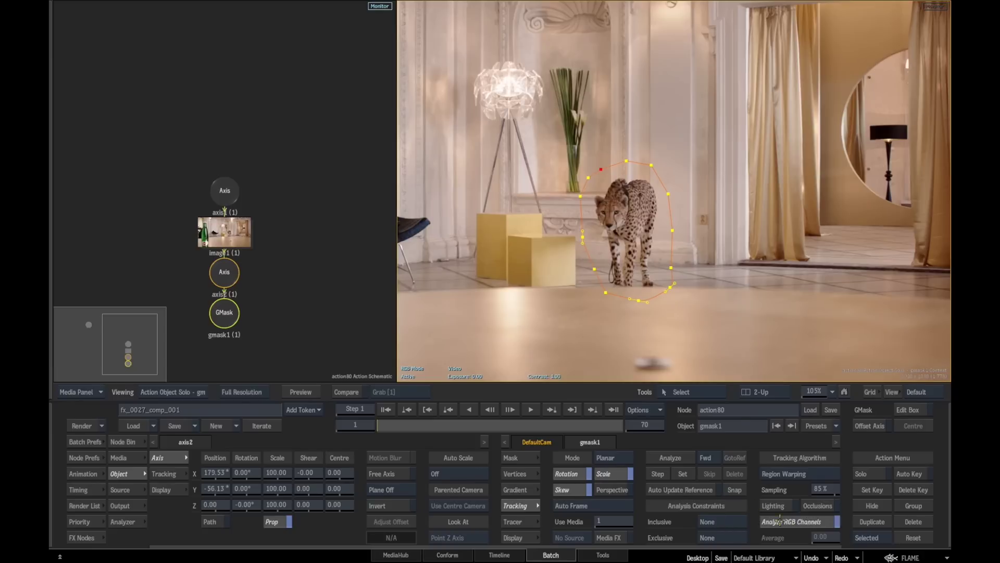
left_click(680, 490)
left_click(672, 458)
left_click(677, 460)
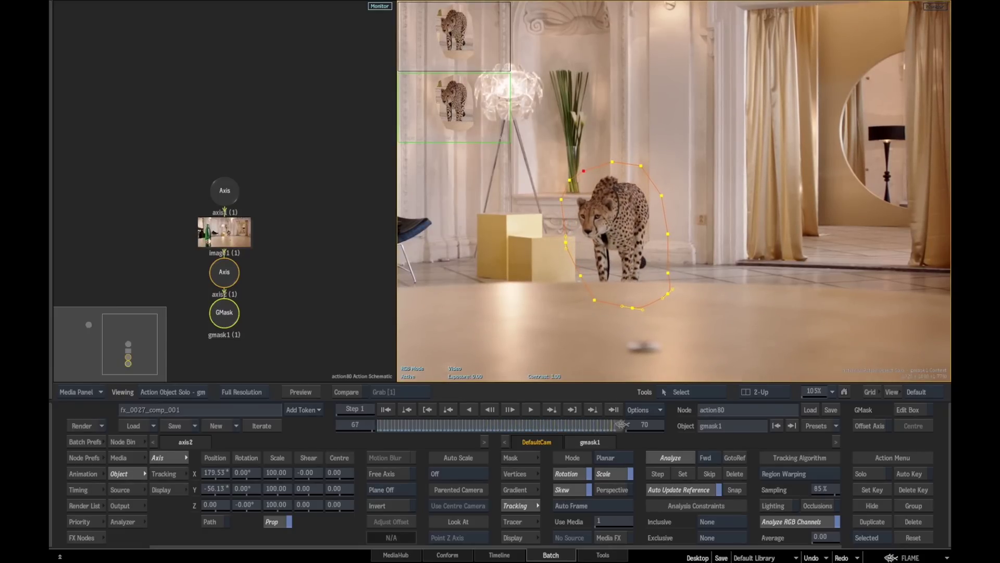
Invert the GMask in the Action output to composite the cheetah over MAT_SC_20_V1, and review the result at frame 1
left_click_drag(620, 426, 409, 424)
key("F4")
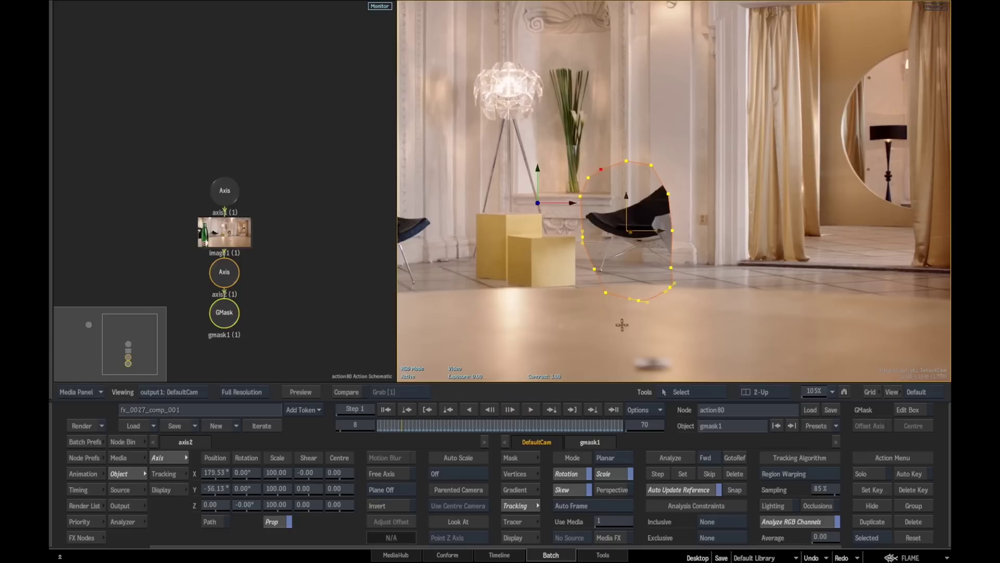
left_click(510, 457)
left_click(681, 473)
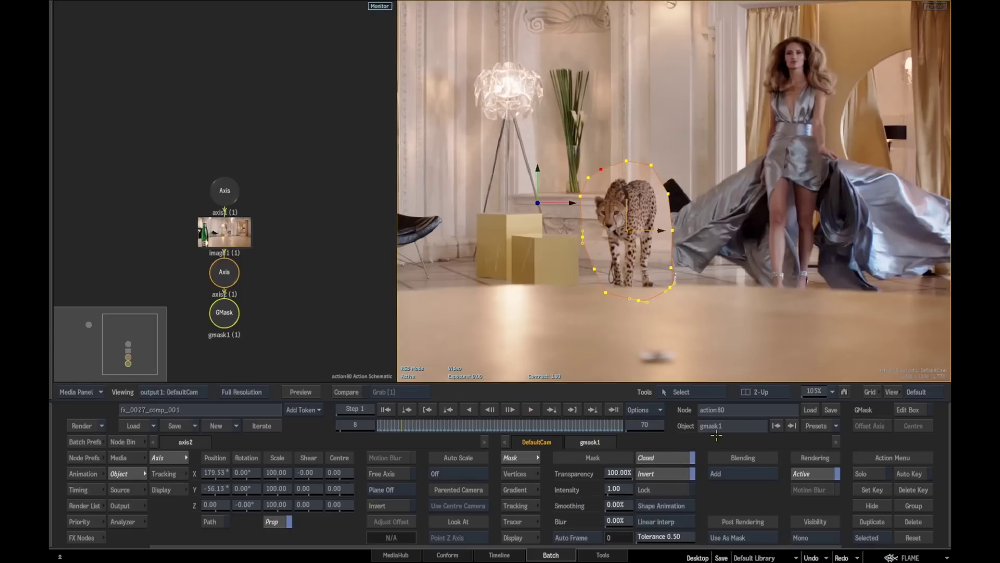
left_click_drag(466, 424, 309, 410)
left_click_drag(676, 274, 606, 276)
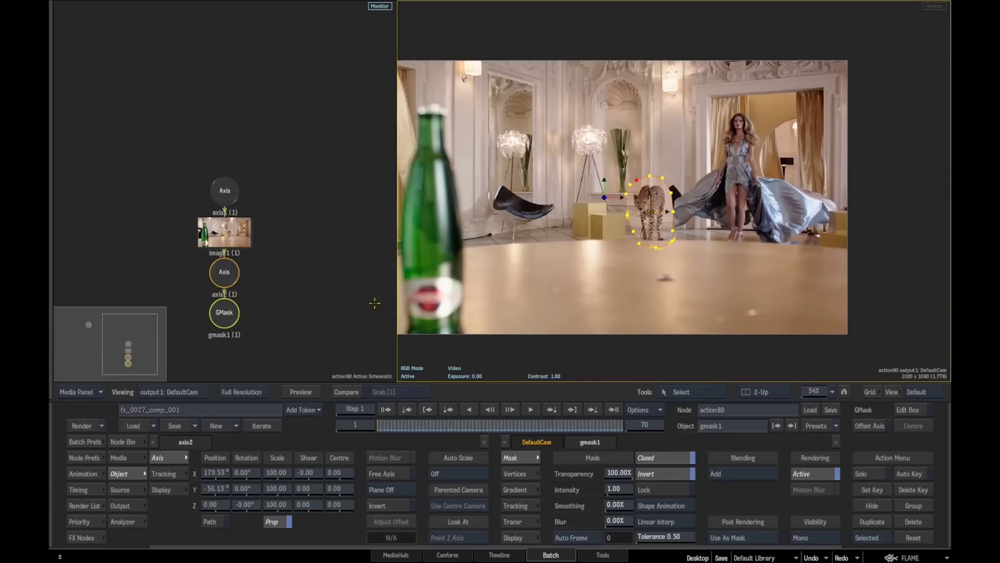
Return to the batch schematic, select the fx_0027_comp Render node and render the composite over frames 1 to 70
key("Escape")
left_click_drag(395, 302, 622, 301)
left_click(521, 200)
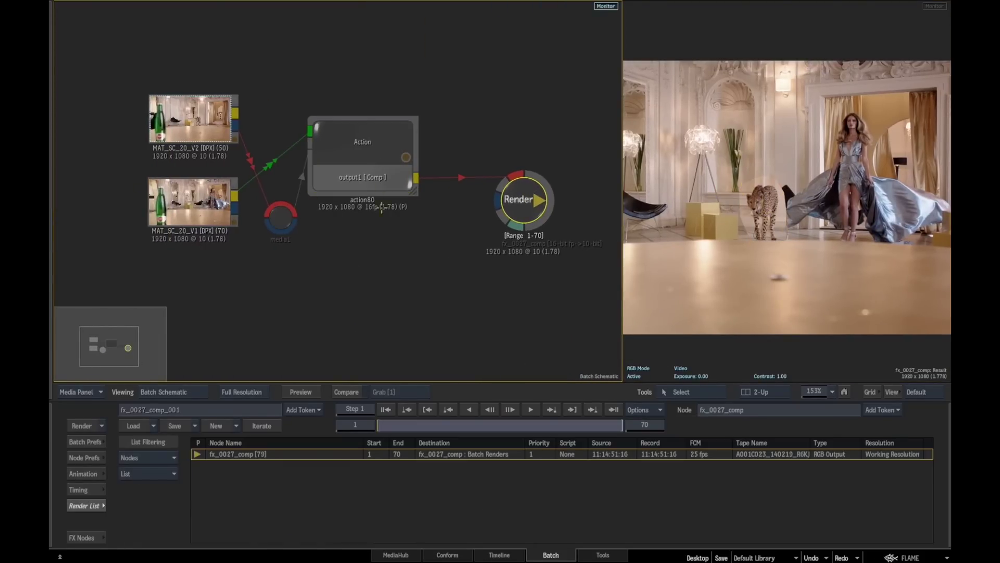
left_click(86, 424)
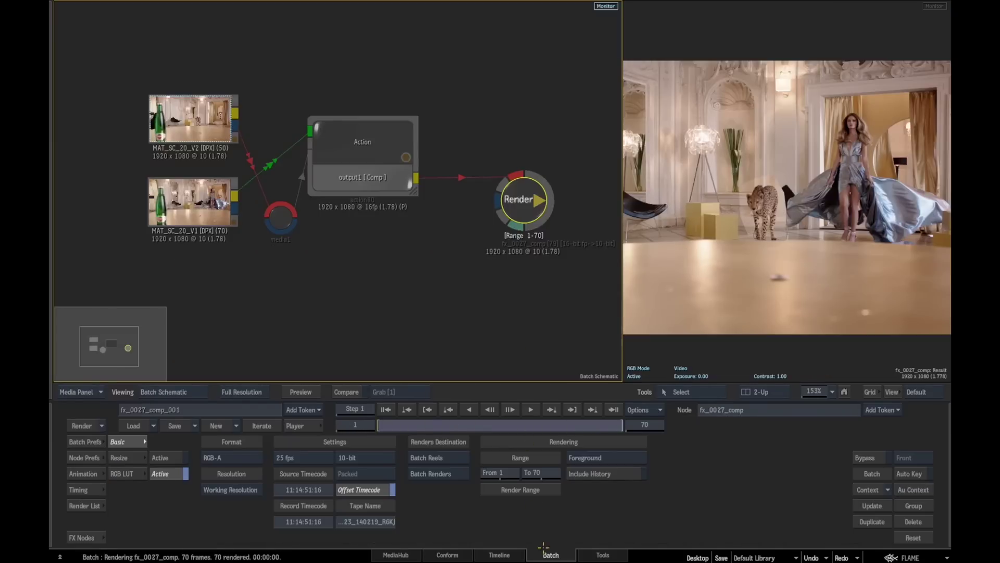
Open the rendered fx_0027_comp clip in the Timeline and go to its in mark at frame 11
left_click(499, 554)
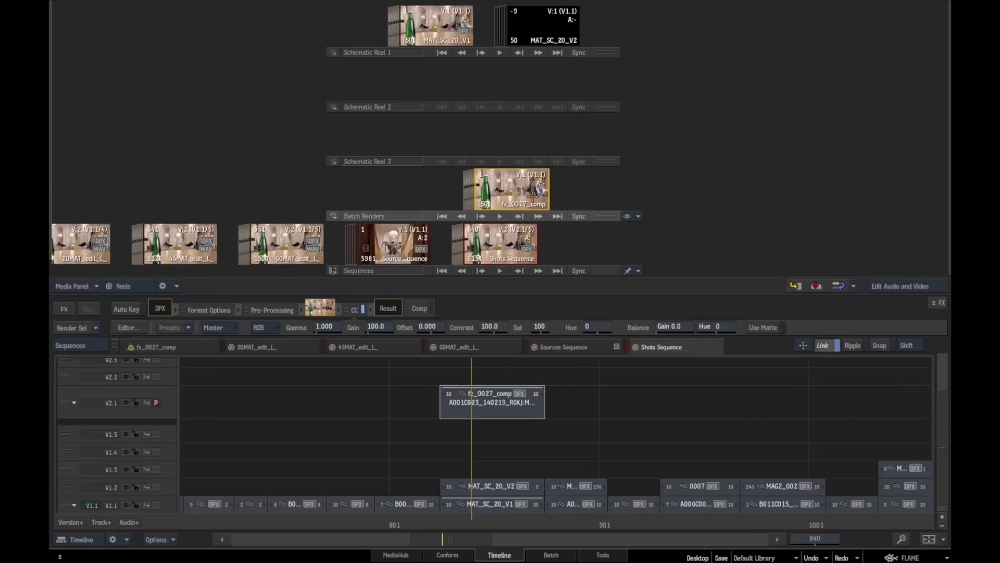
left_click(181, 347)
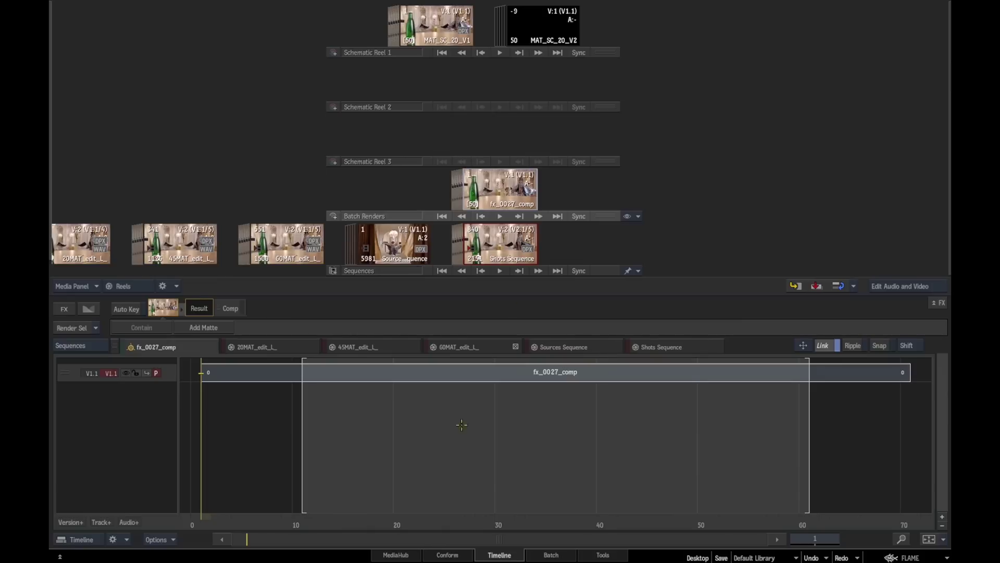
key("shift+i")
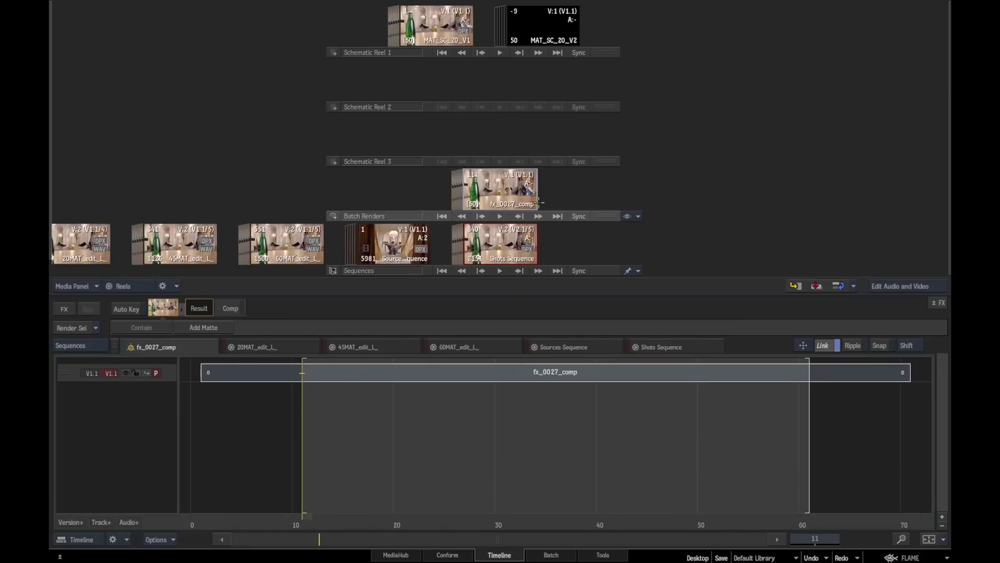
Replace the fx_0027_comp segment on track V2.1 of Shots Sequence with the rendered clip and check it in the player up to frame 844
left_click(674, 350)
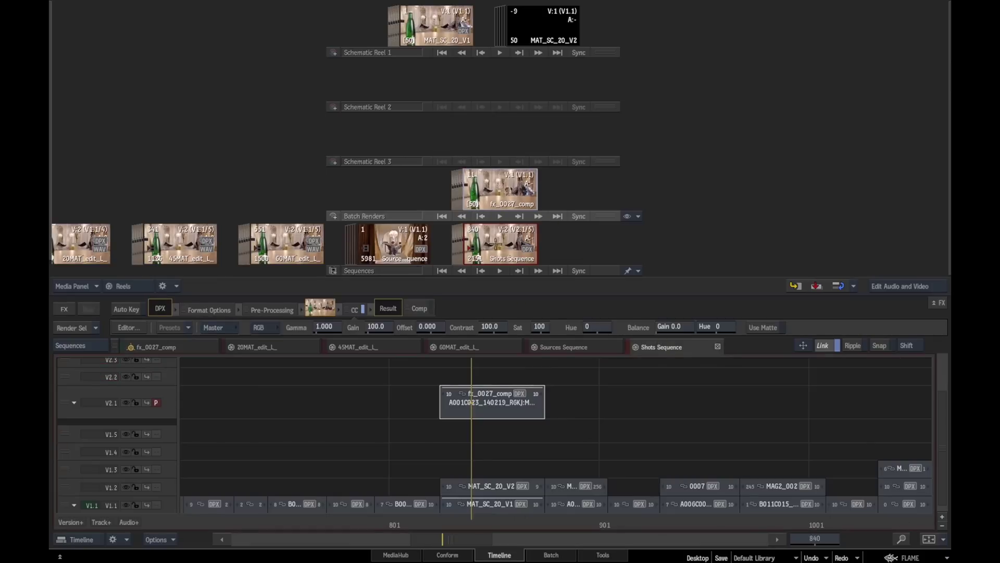
left_click(504, 190)
left_click(499, 396)
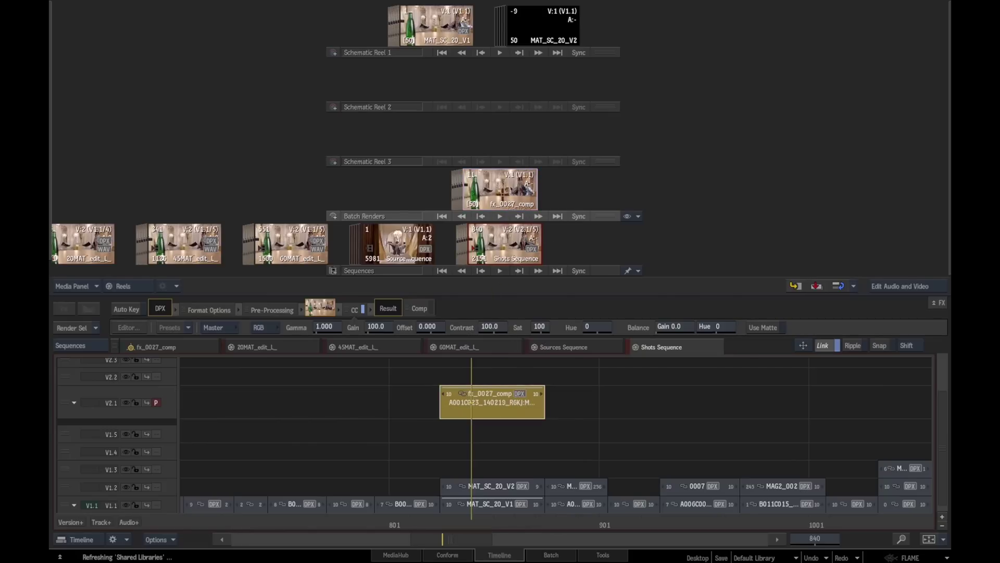
double_click(504, 237)
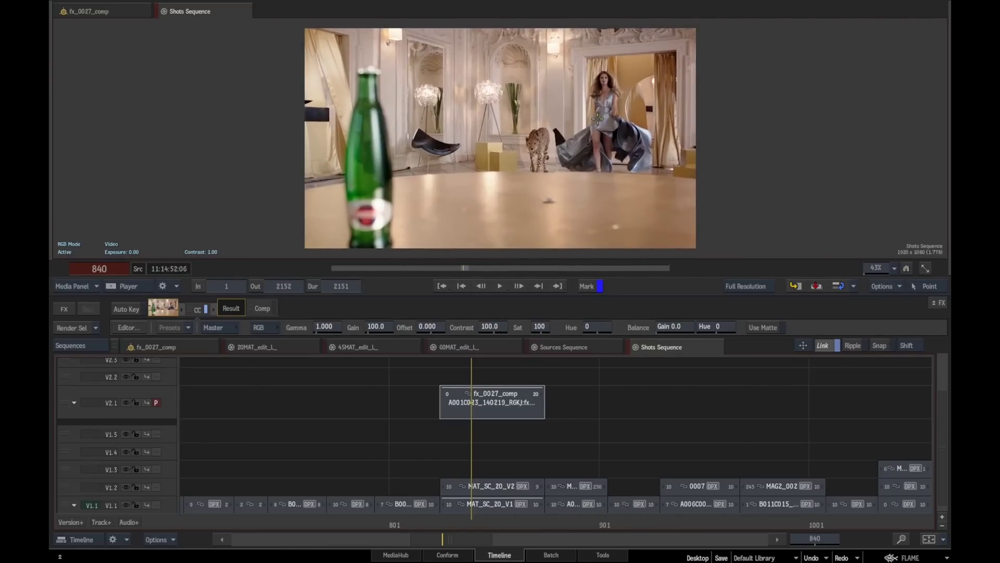
left_click_drag(499, 518, 480, 519)
Jump to the shared fx_0027_comp segment in 20MAT_edit_L_, make V2.1 the viewed track and check the composite at frame 16
right_click(507, 396)
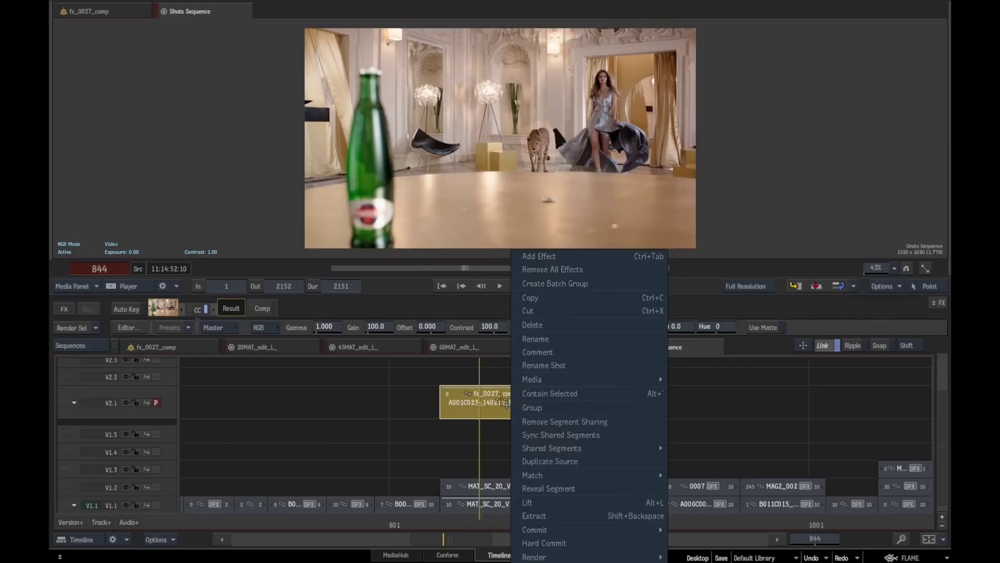
mouse_move(562, 447)
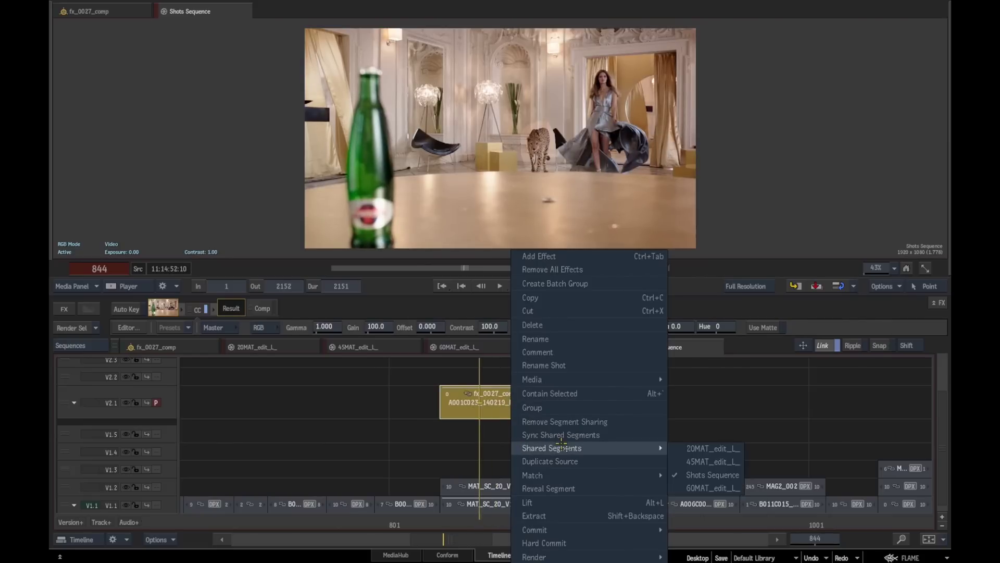
left_click(716, 449)
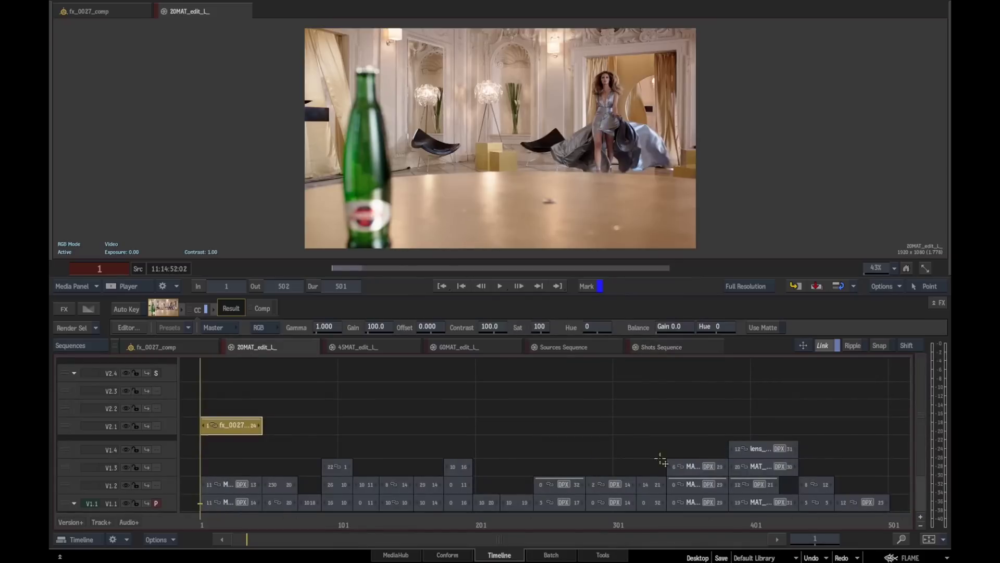
left_click(156, 426)
left_click_drag(201, 520, 221, 521)
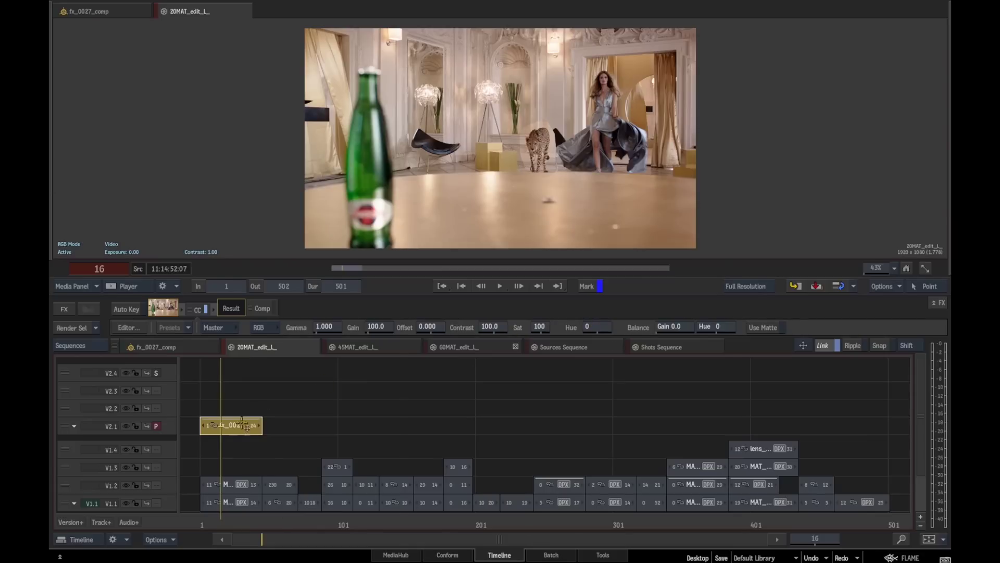
Check the shared fx_0027_comp segment on track V2.1 of 45MAT_edit_L_ at frame 352, and return to the Reels view
right_click(244, 432)
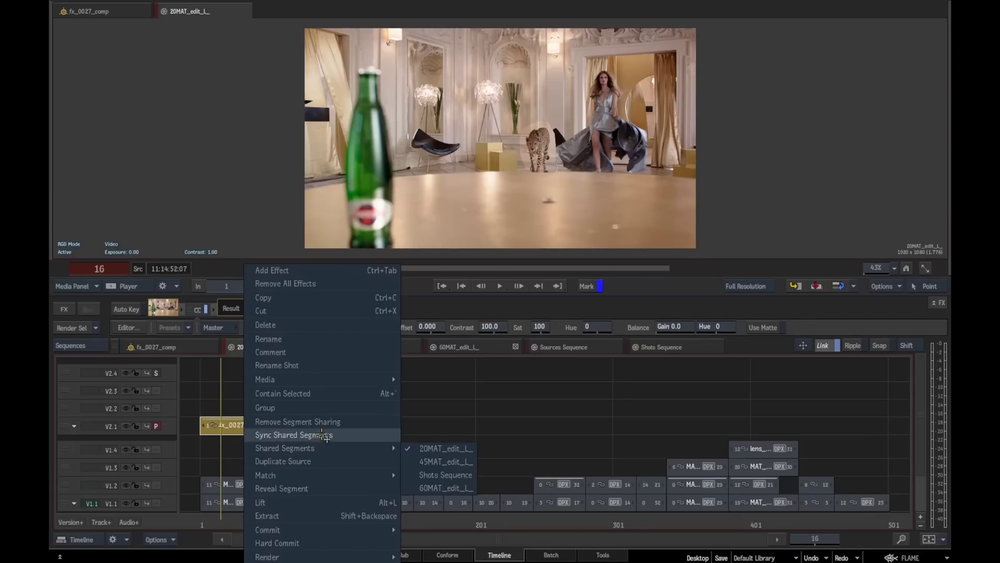
mouse_move(323, 447)
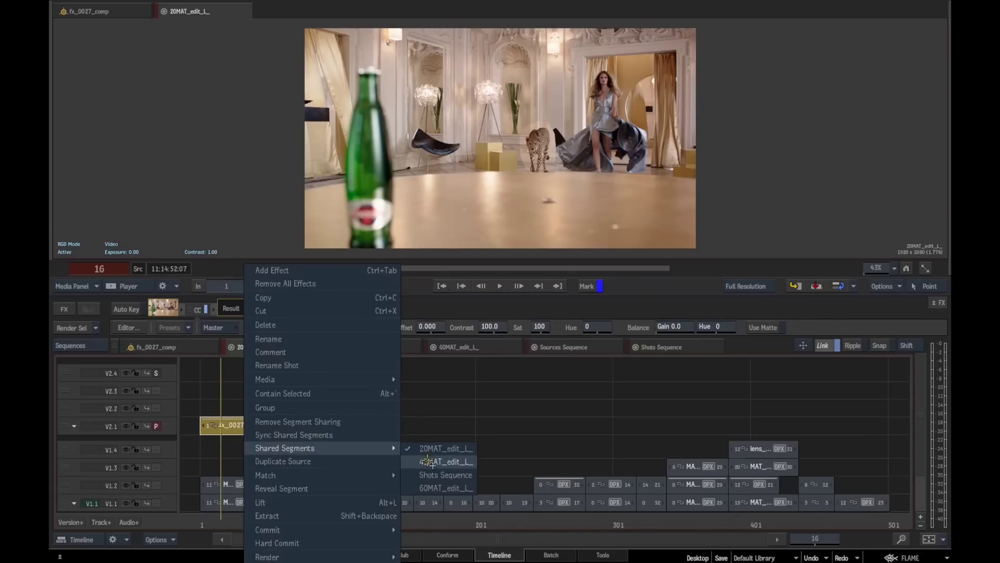
left_click(442, 476)
left_click(157, 409)
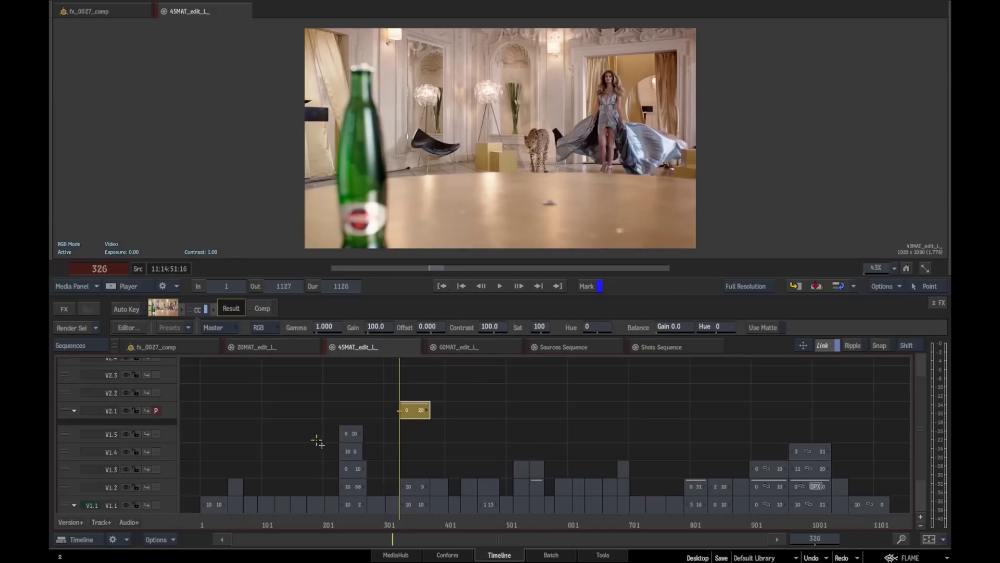
key("plus")
key("plus")
left_click_drag(408, 522, 431, 502)
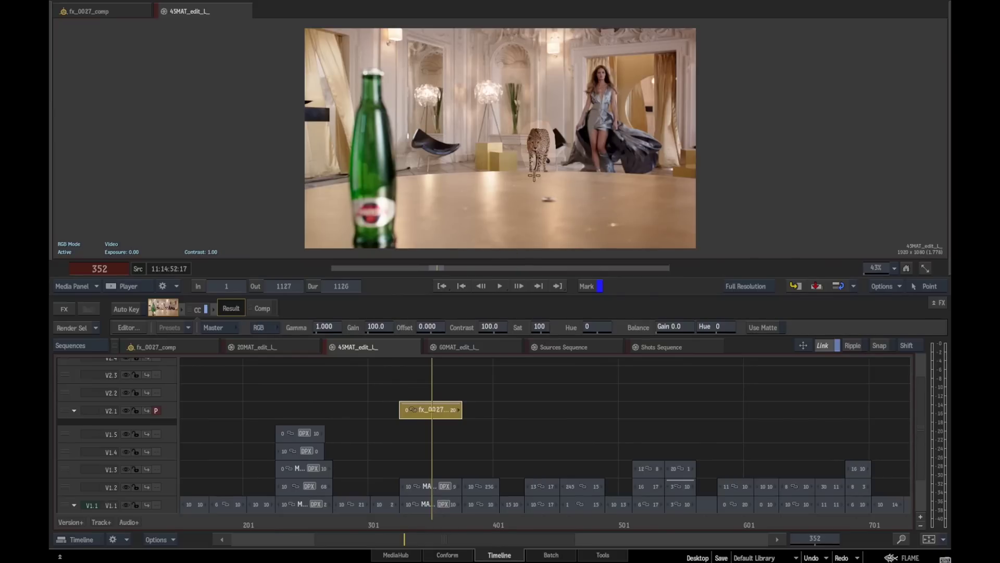
key("Escape")
left_click_drag(733, 245, 720, 238)
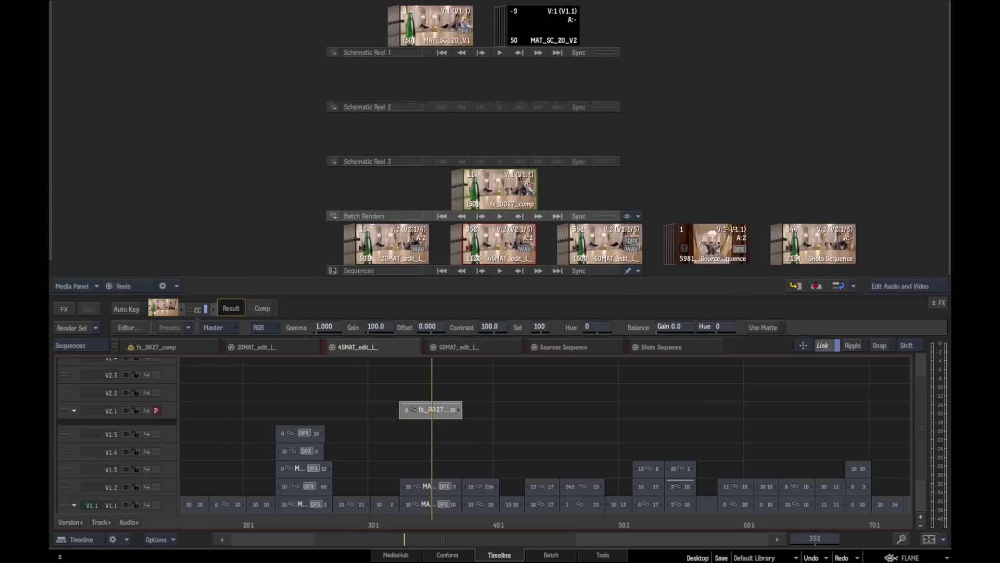